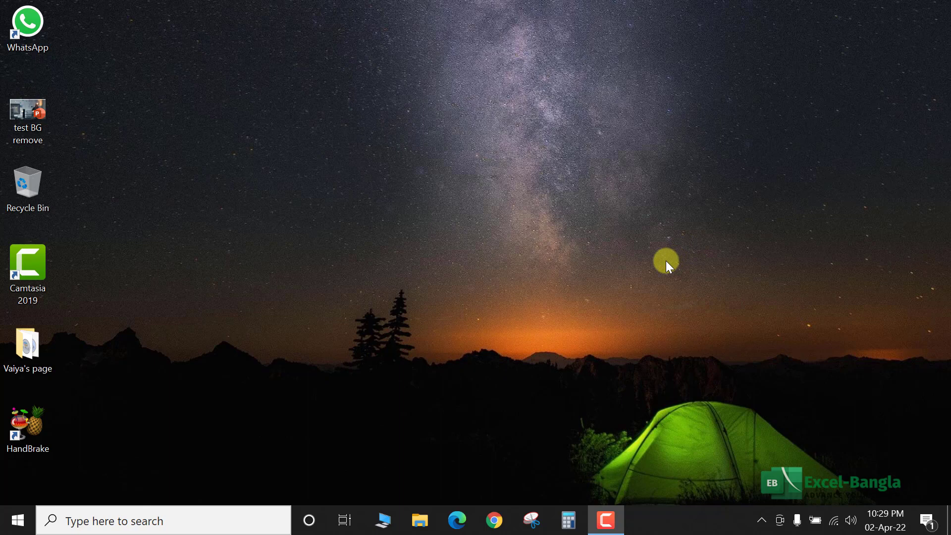
Open the Auto Refresh Pivot Table workbook stored on the Docs (D:) drive
click(385, 521)
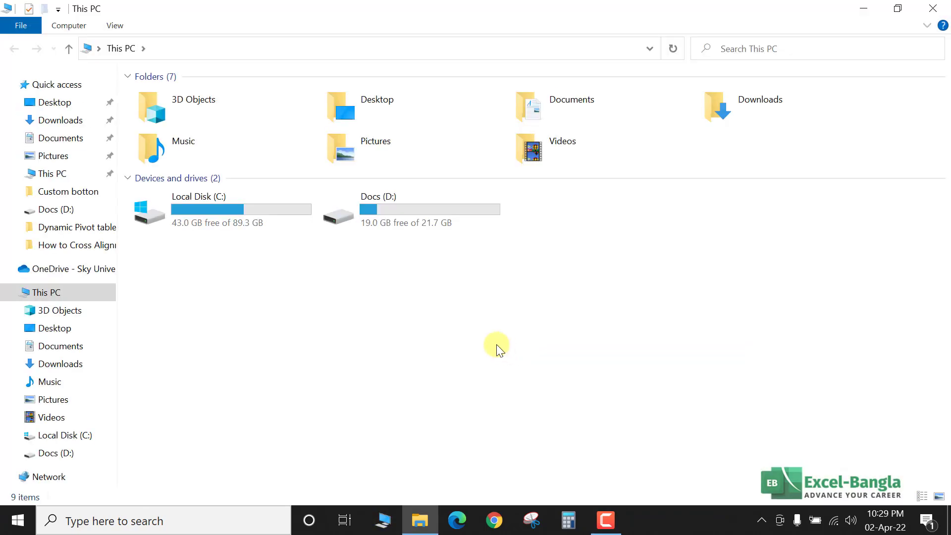
double_click(413, 218)
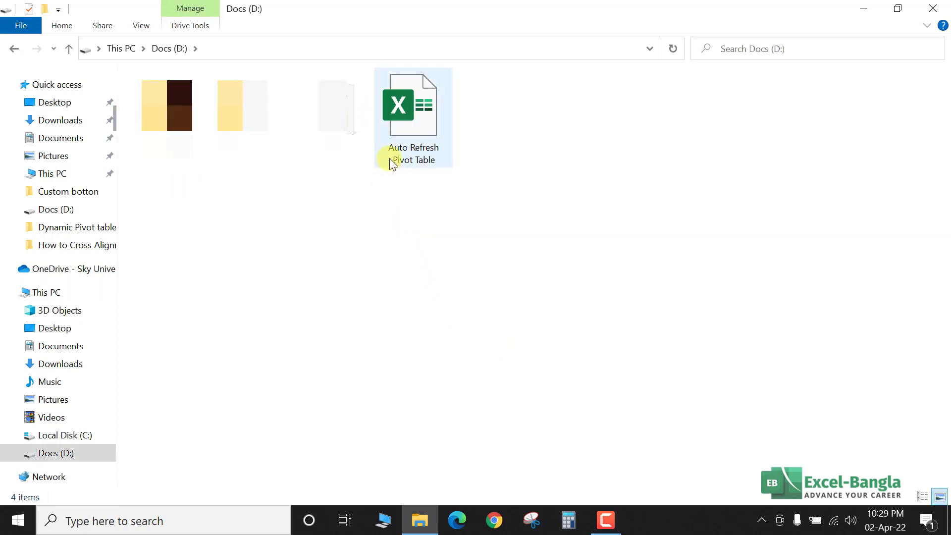
click(68, 48)
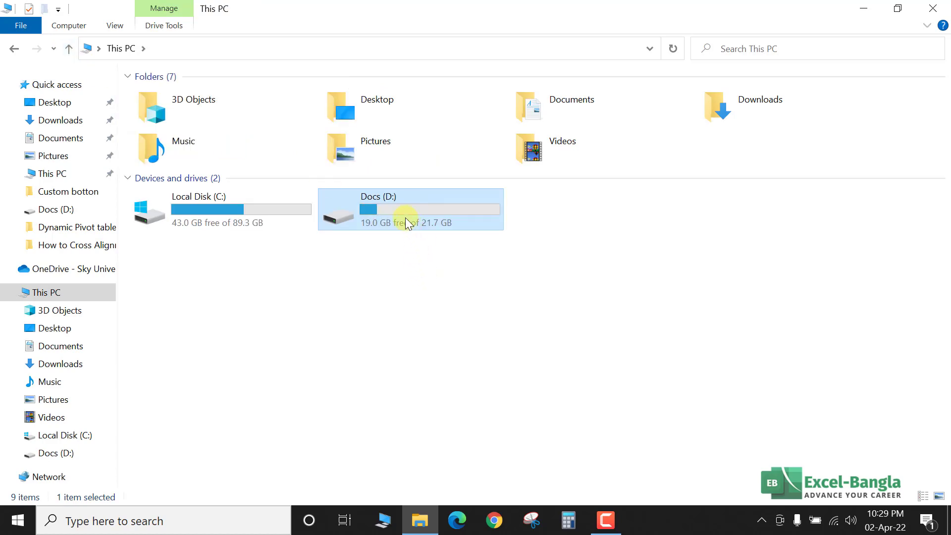
double_click(406, 218)
click(436, 146)
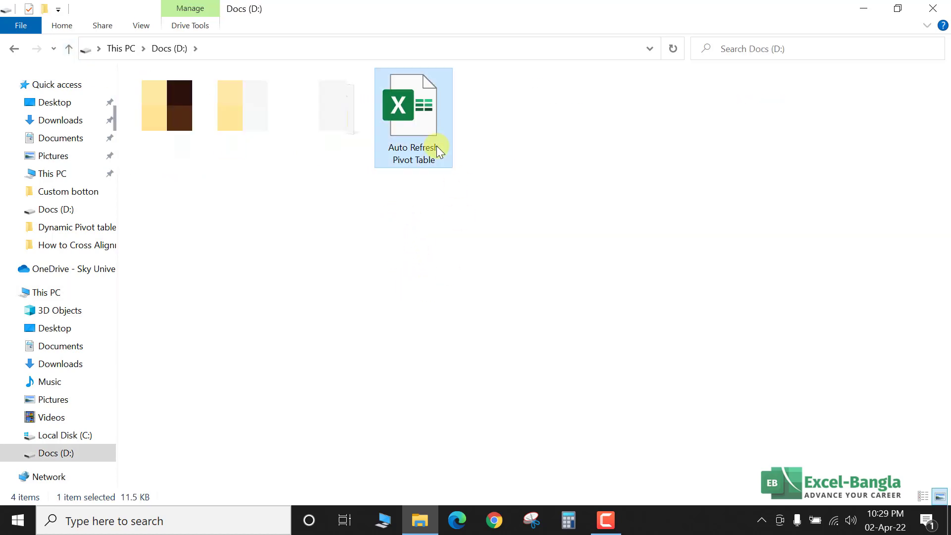
double_click(436, 146)
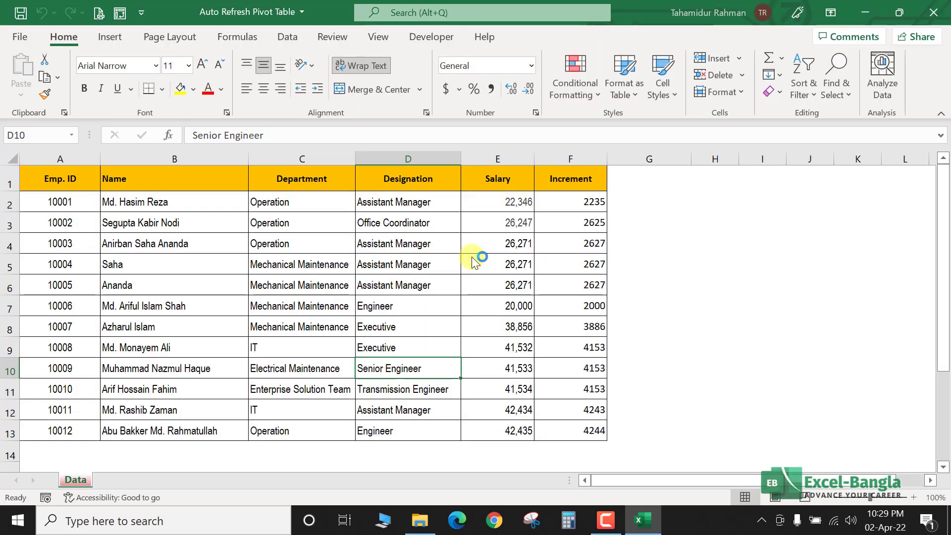
Review the employee table on the Data sheet, and close the workbook and the file window
drag(62, 180, 576, 429)
click(246, 284)
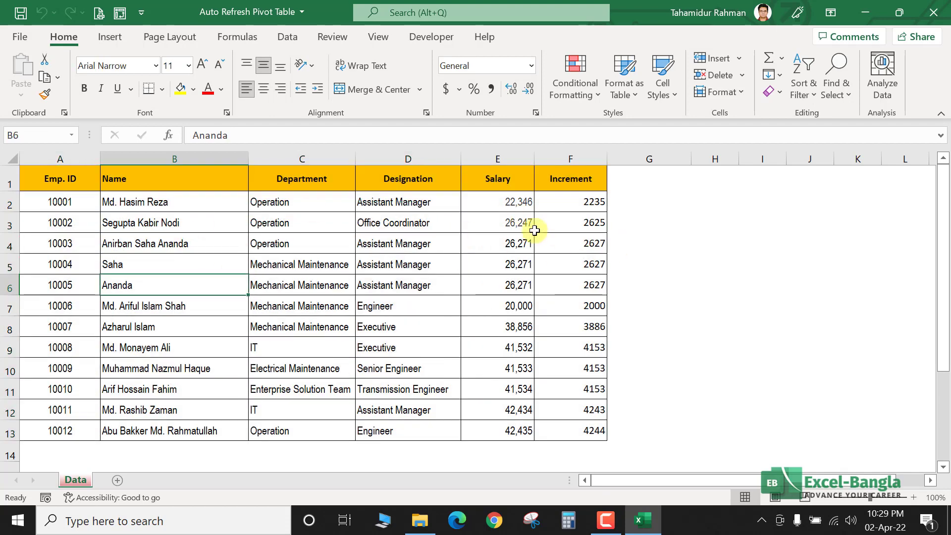
click(934, 13)
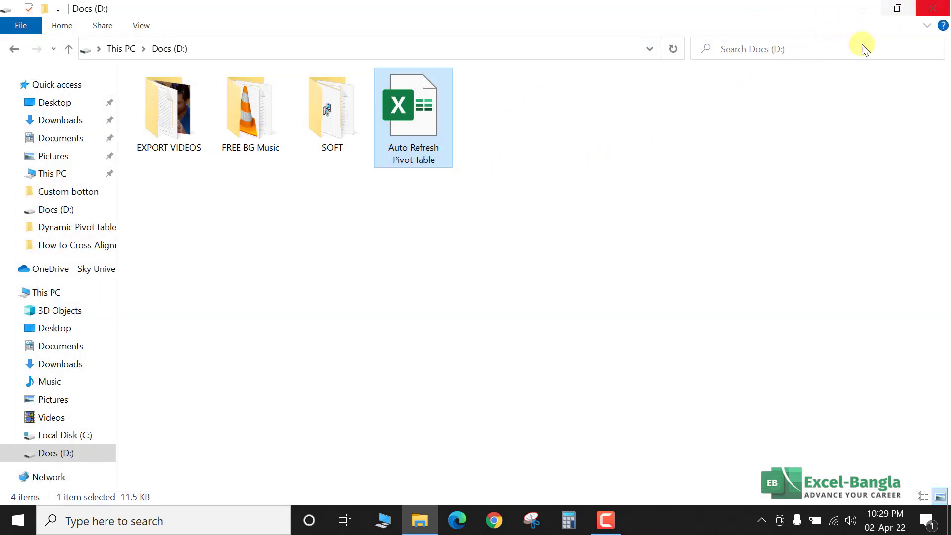
click(936, 11)
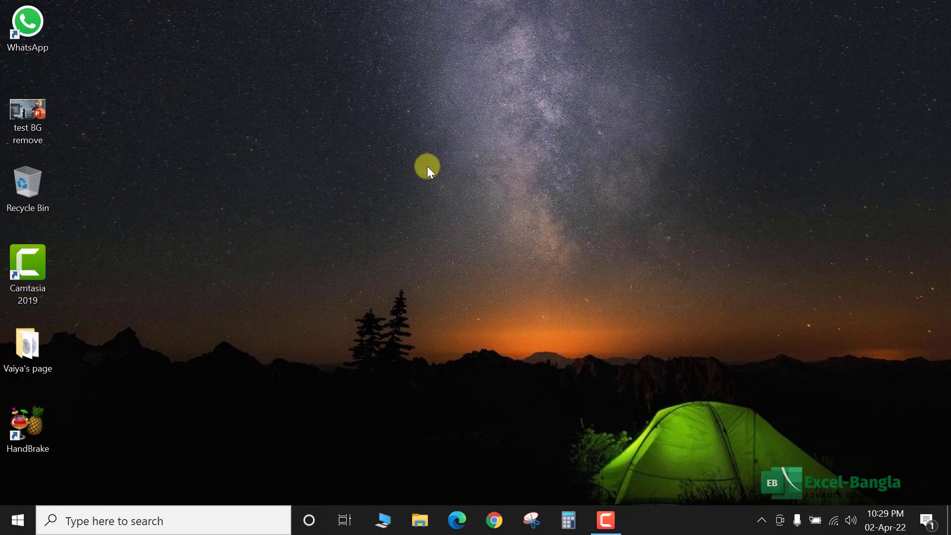
Create a new Microsoft Excel Worksheet on the desktop with its default name and open it
right_click(429, 167)
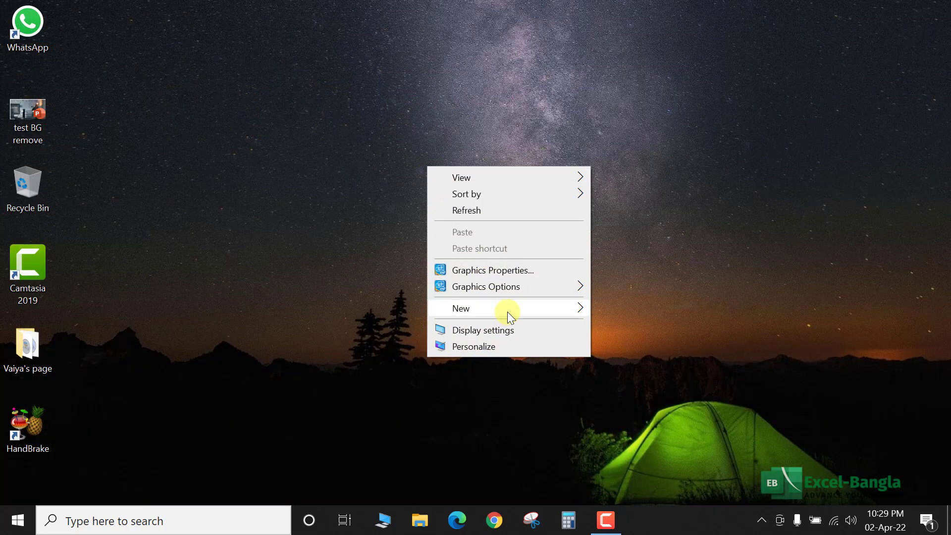
mouse_move(508, 311)
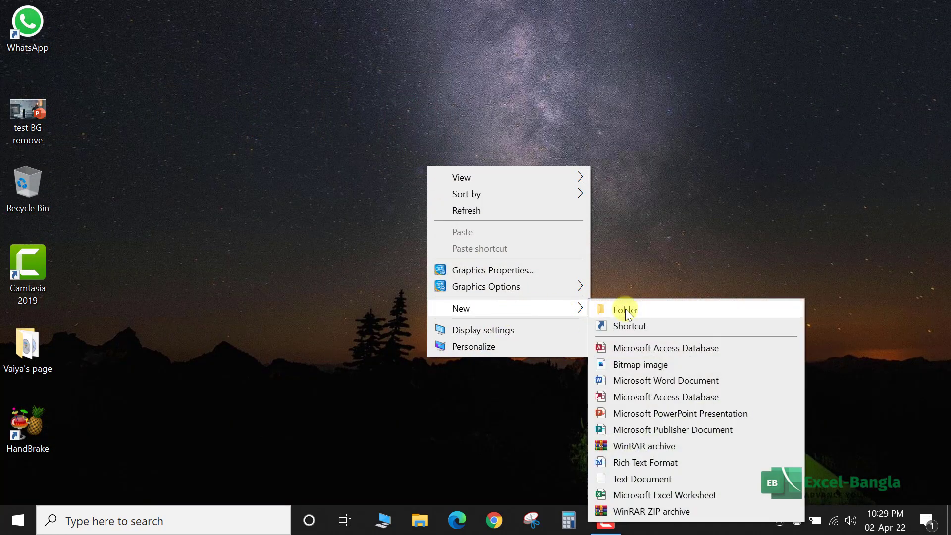
click(641, 496)
key(Return)
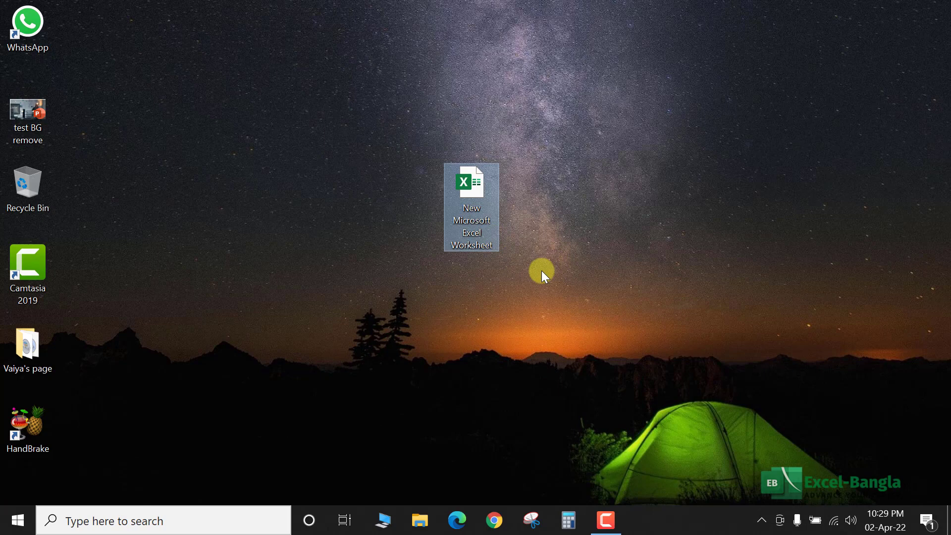
double_click(466, 194)
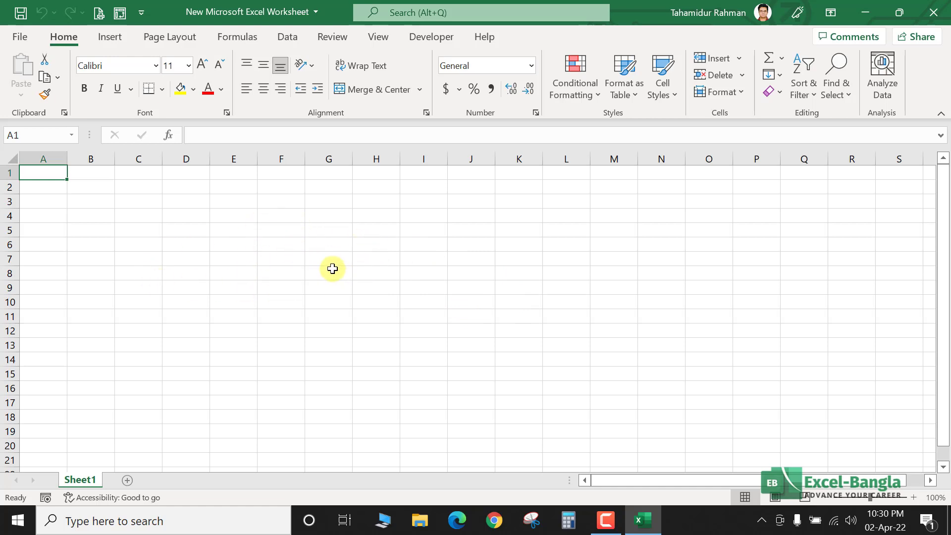
click(866, 12)
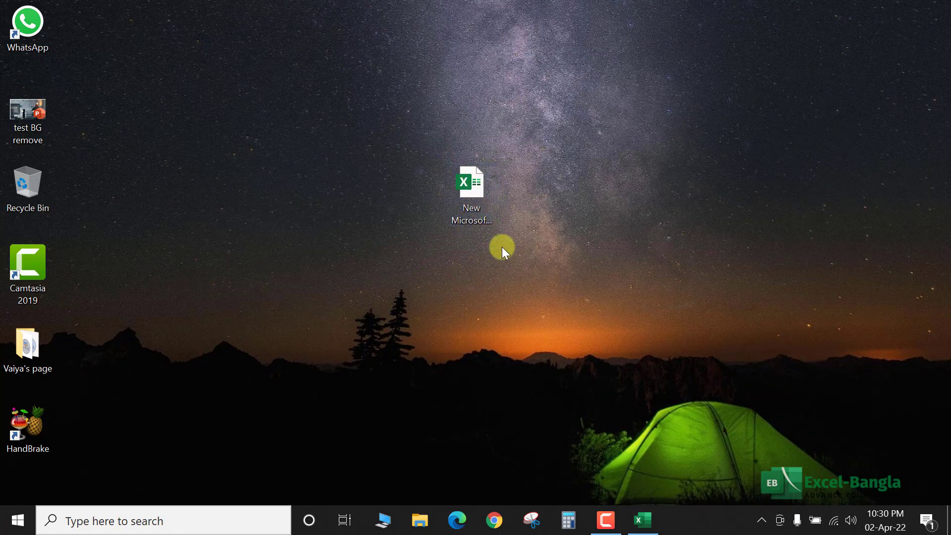
click(644, 520)
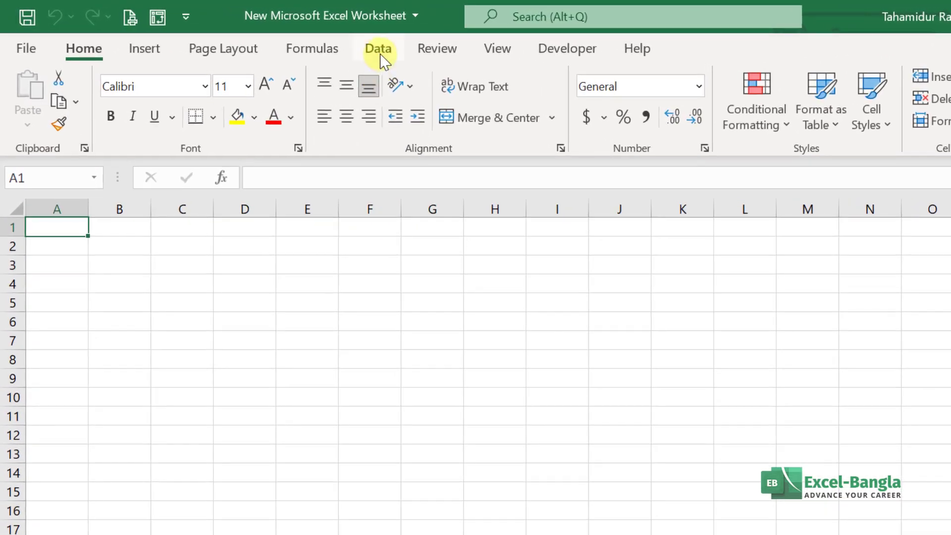
Start a data import from Microsoft Query with Excel Files as the data source
click(382, 59)
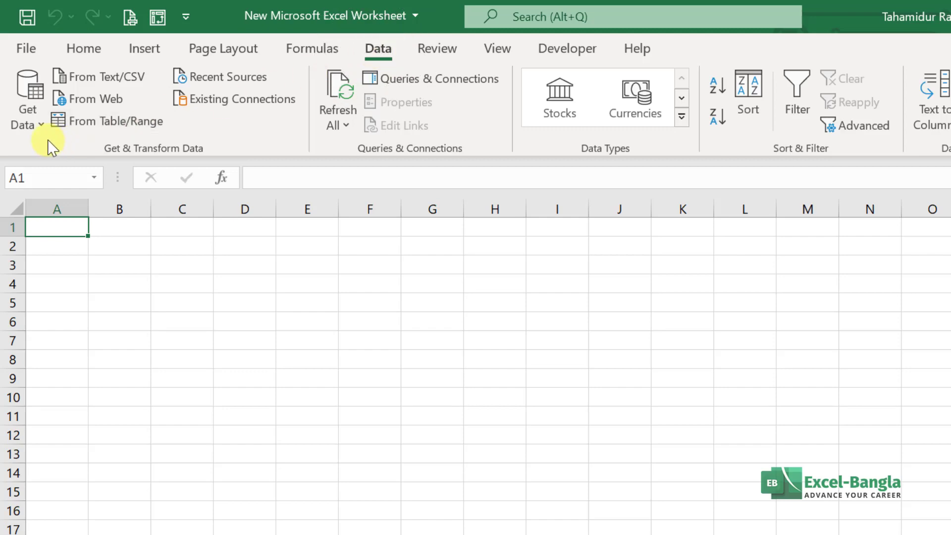
click(40, 128)
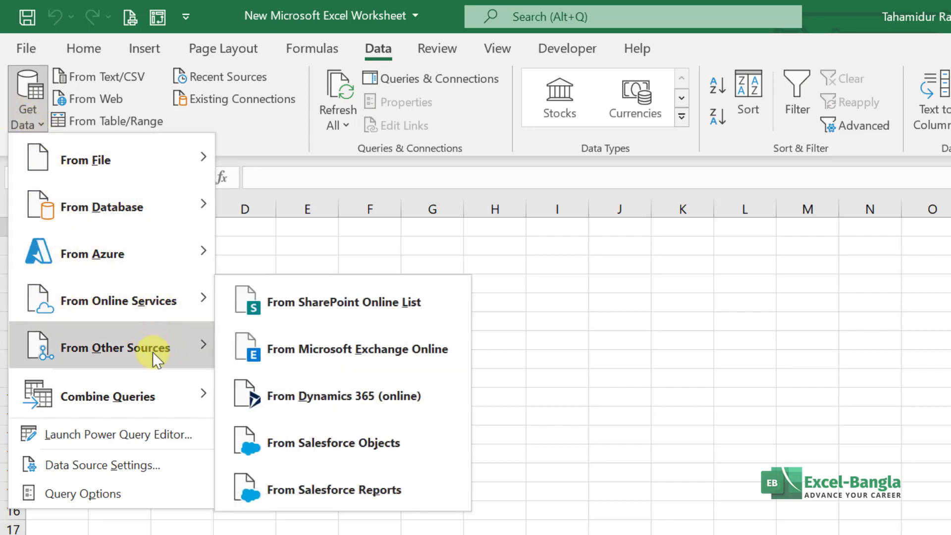
mouse_move(139, 358)
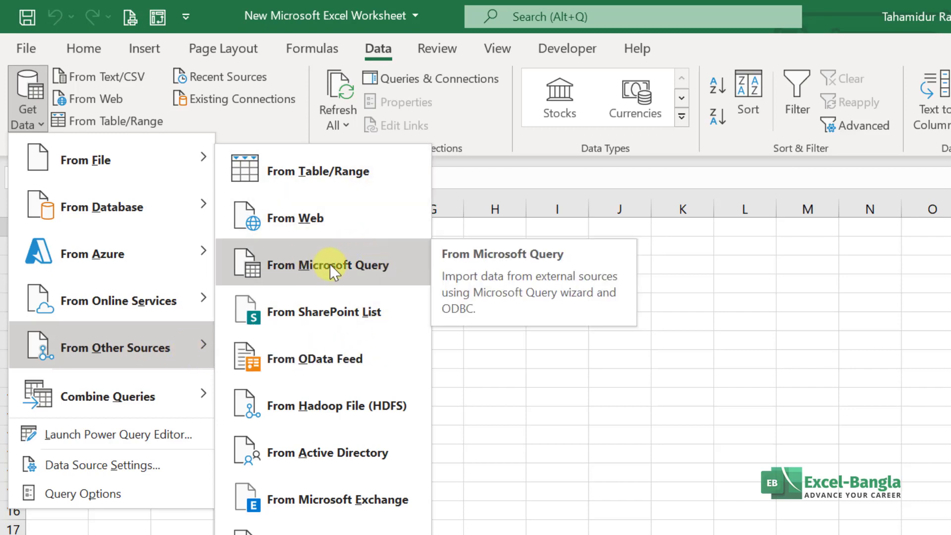
click(358, 277)
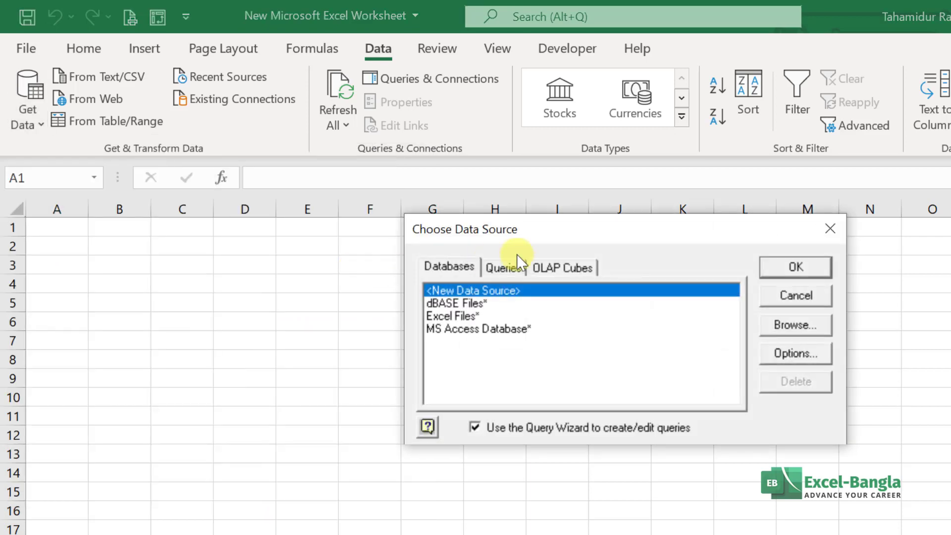
drag(535, 239, 532, 196)
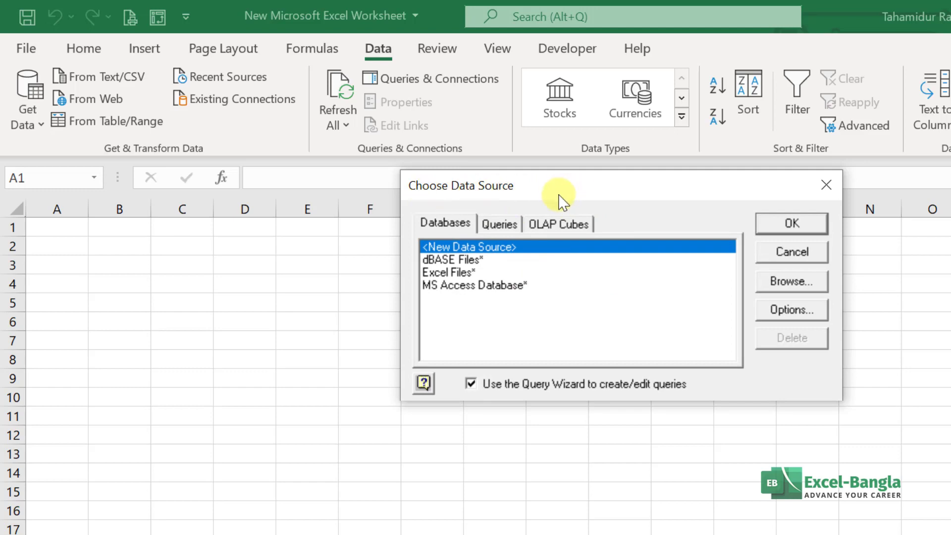
click(452, 273)
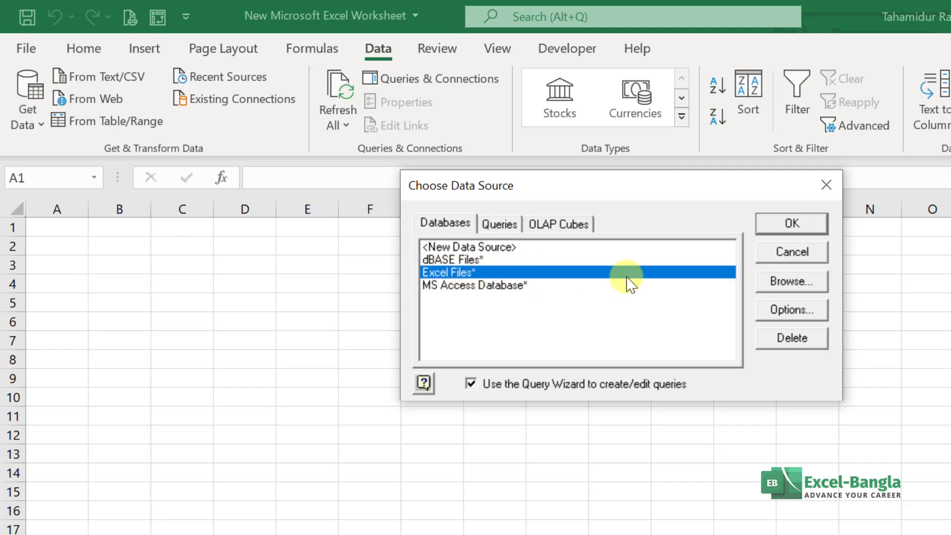
click(792, 223)
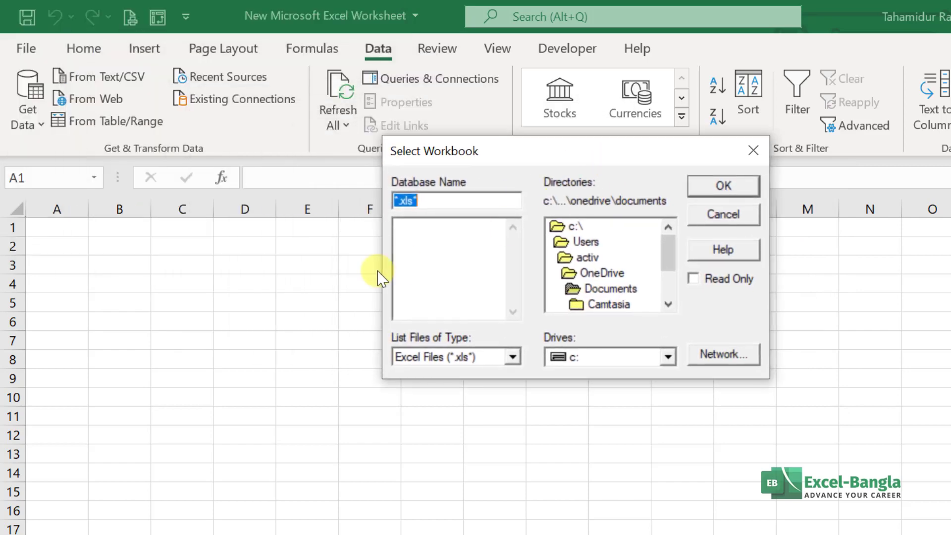
Select Auto Refresh Pivot Table.xlsx on the d: drive as the source workbook for the query
click(638, 355)
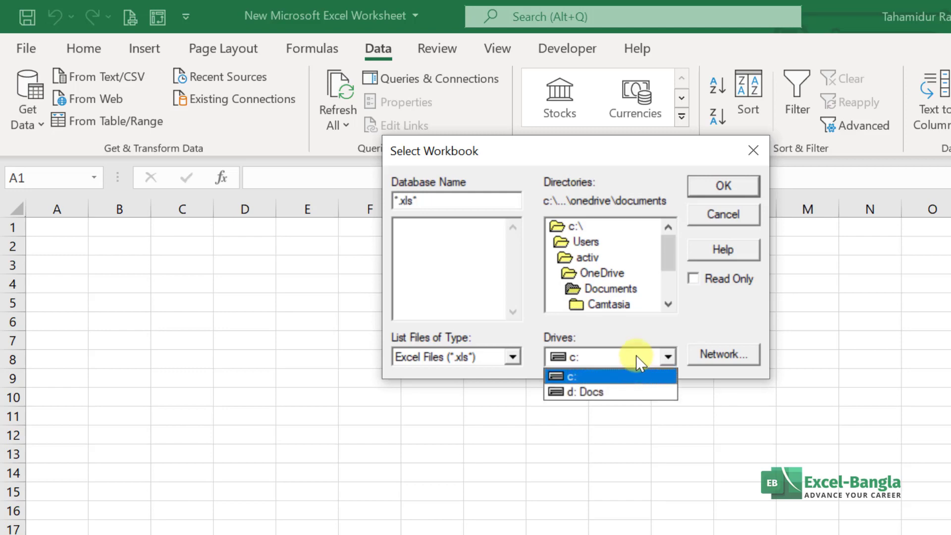
click(592, 392)
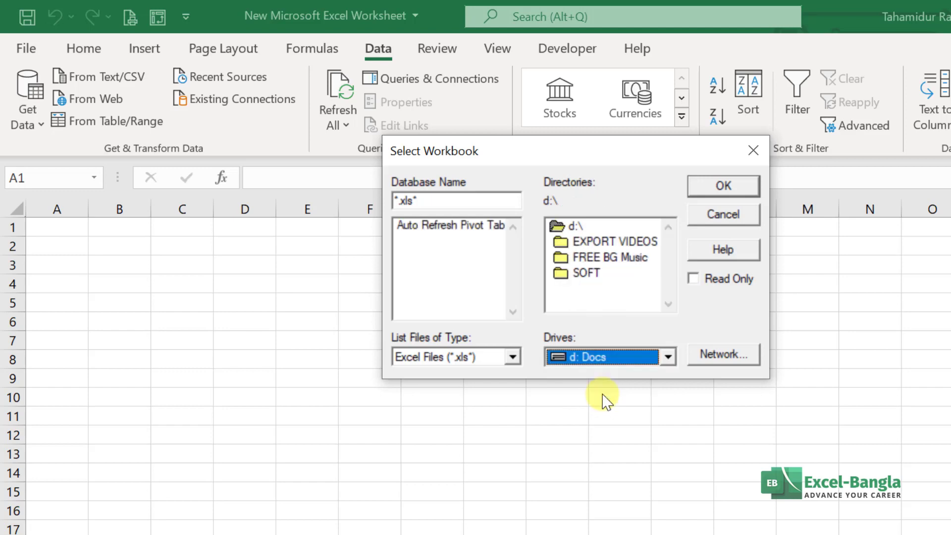
click(450, 229)
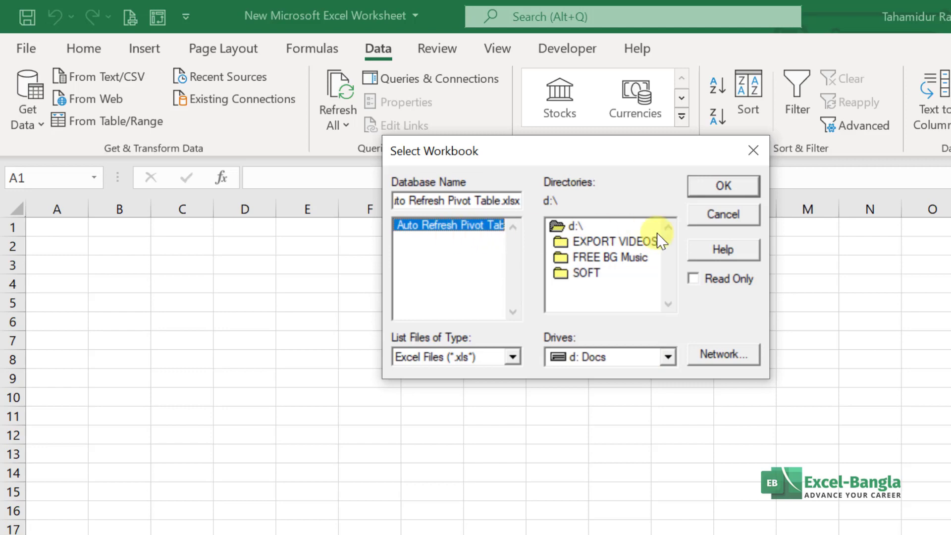
click(717, 194)
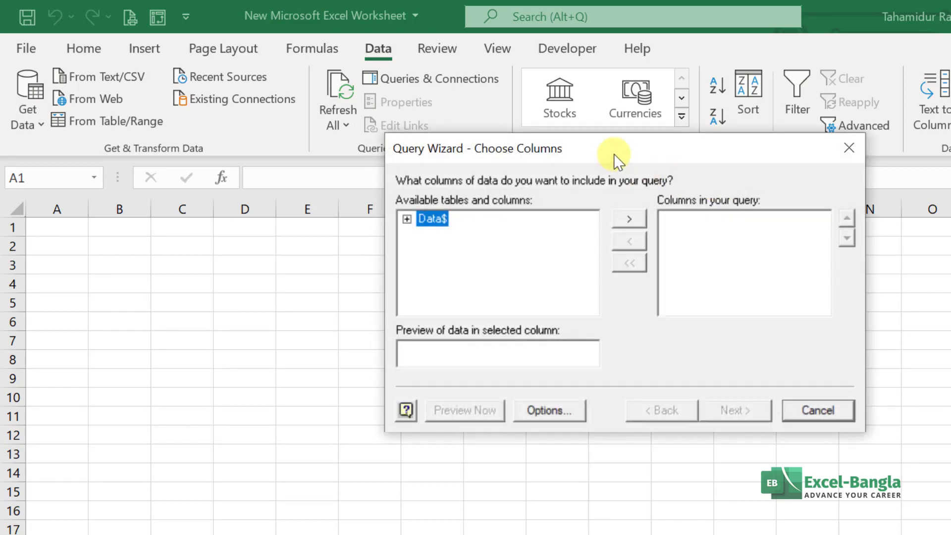
Examine the individual columns available in the Data$ table
click(407, 220)
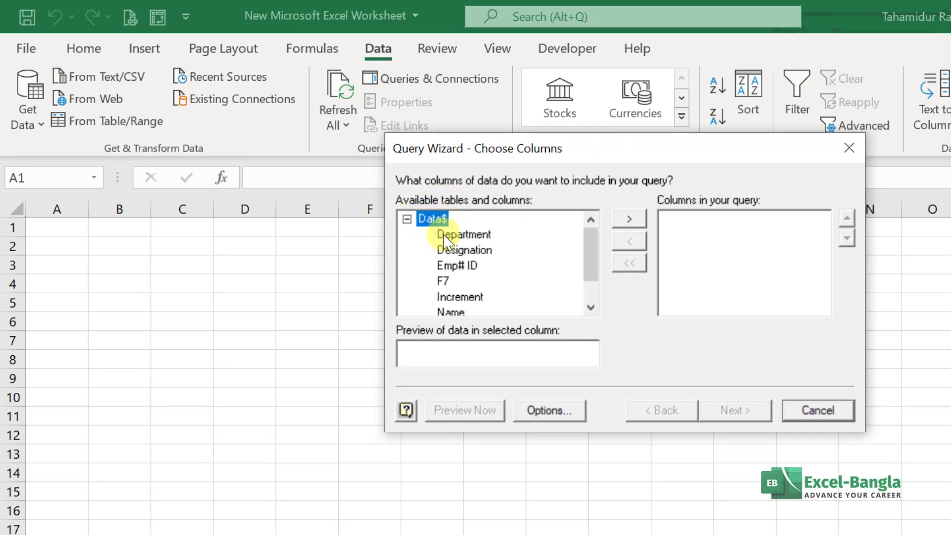
click(465, 234)
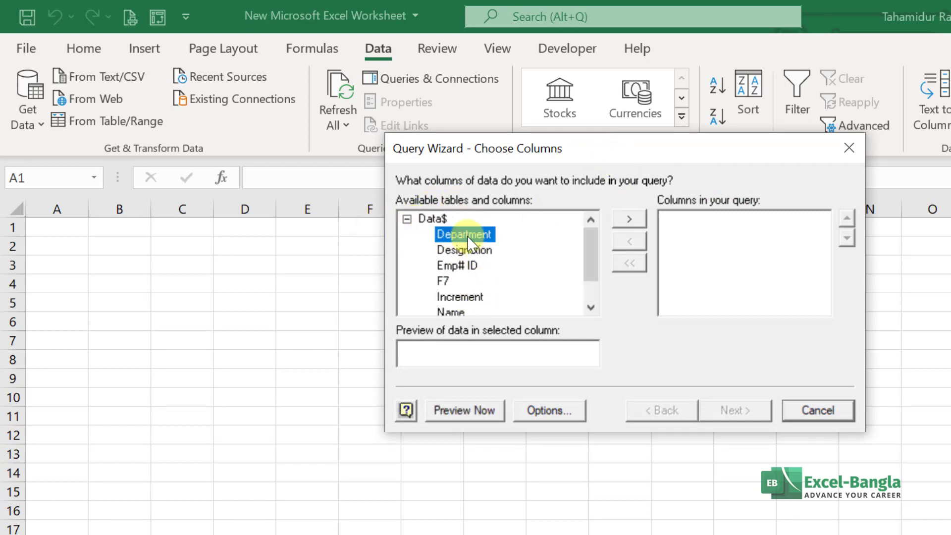
click(472, 249)
click(469, 267)
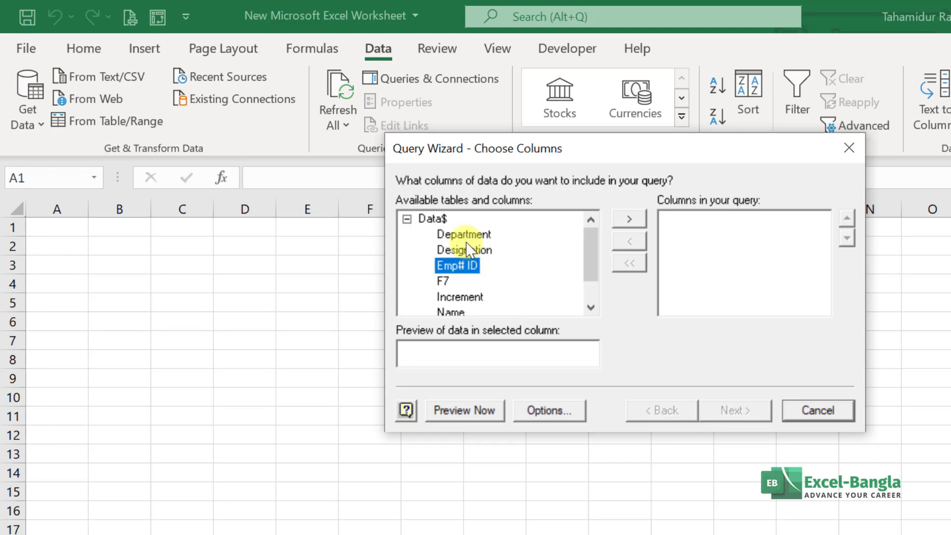
click(459, 249)
click(458, 235)
click(408, 219)
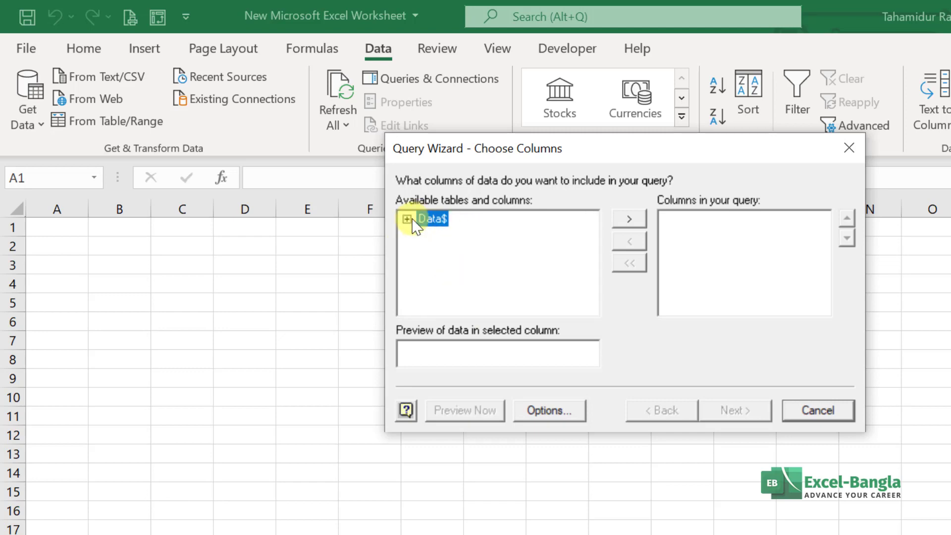
Add all Data$ columns to the query and remove the F7 column from it
click(620, 221)
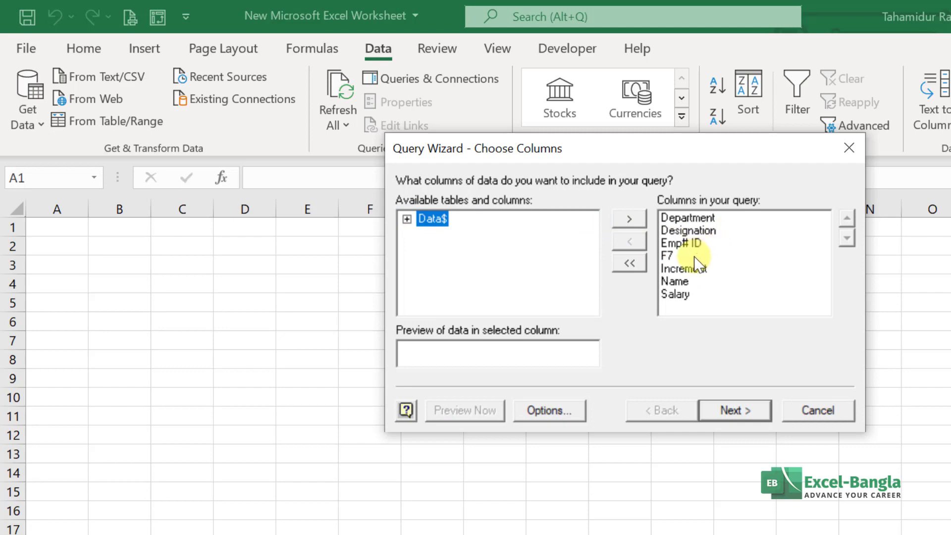
click(673, 256)
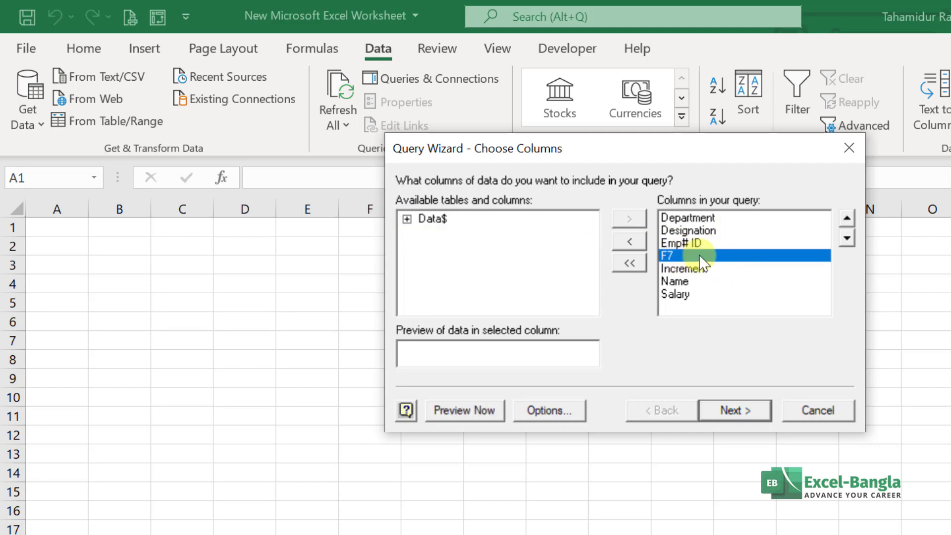
click(626, 242)
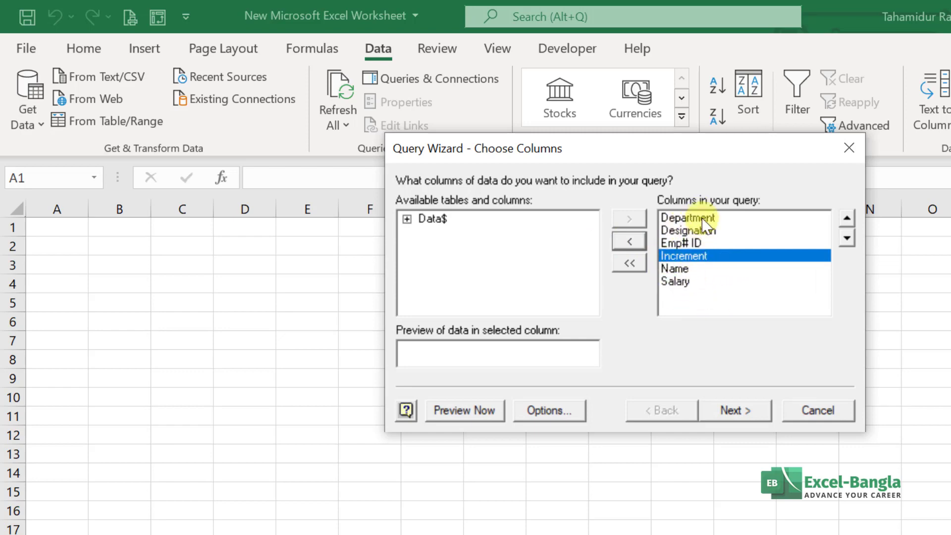
Advance to the query wizard's final page without setting any filter or sort order
click(742, 411)
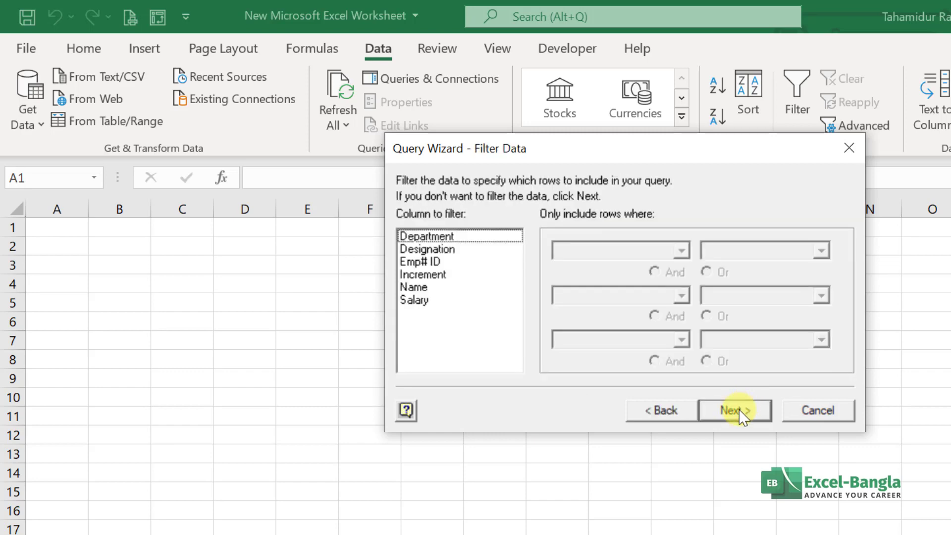
click(742, 412)
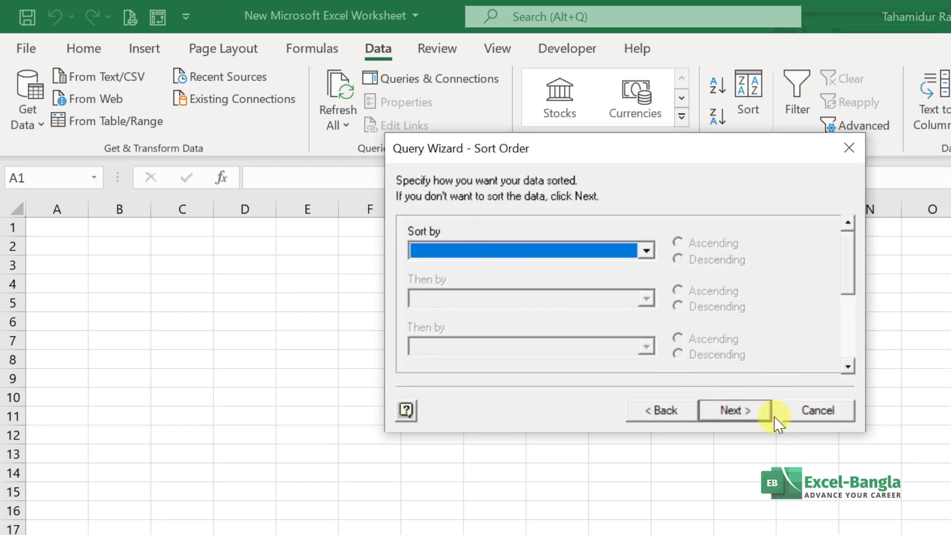
click(759, 415)
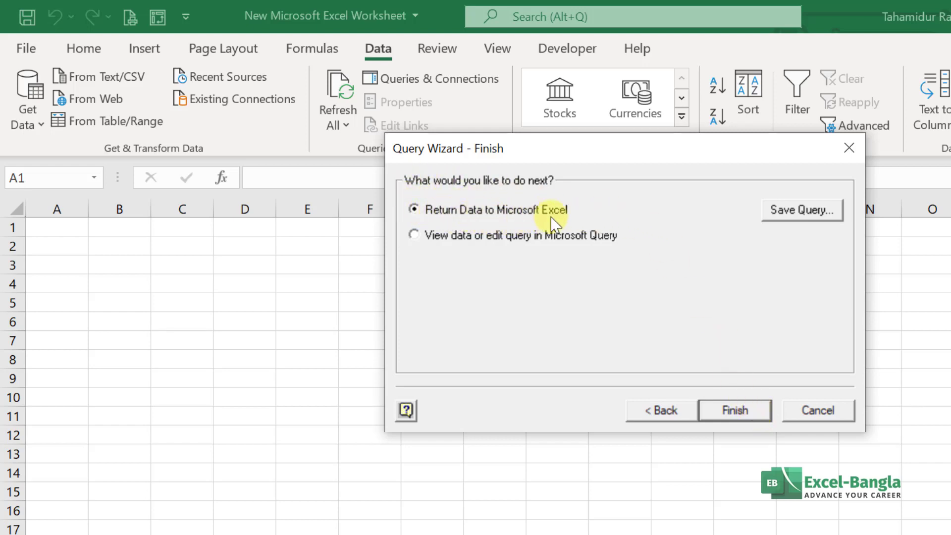
Finish the query by returning its data to Excel and choose to import it as a PivotTable Report
click(753, 411)
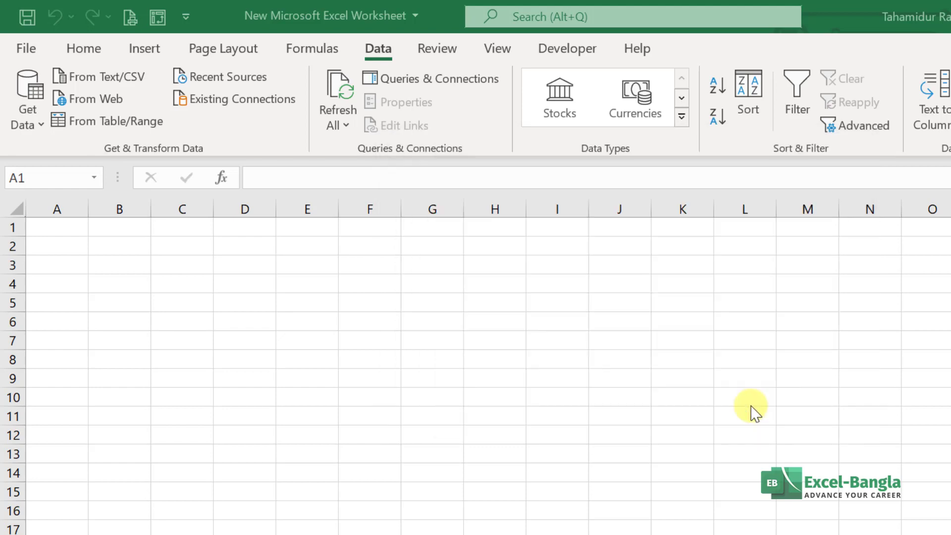
drag(560, 208, 644, 183)
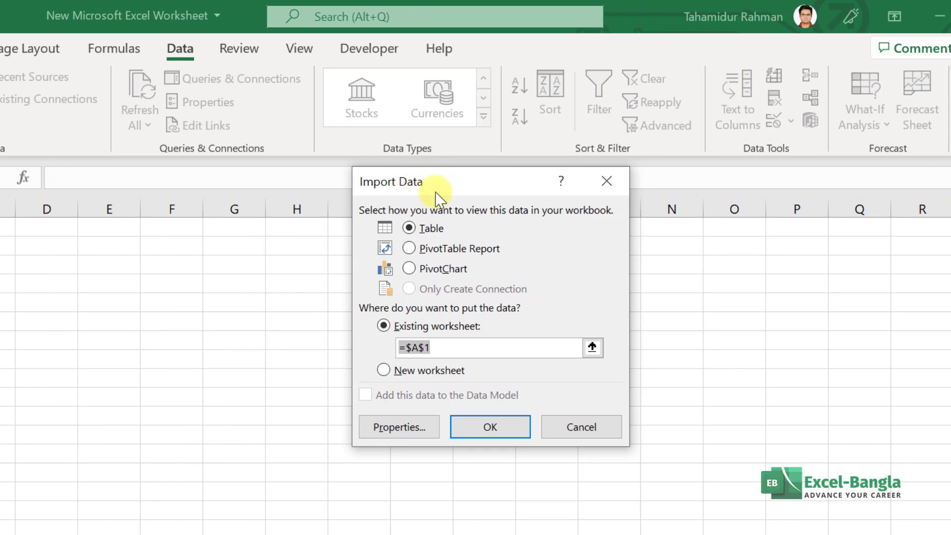
click(451, 249)
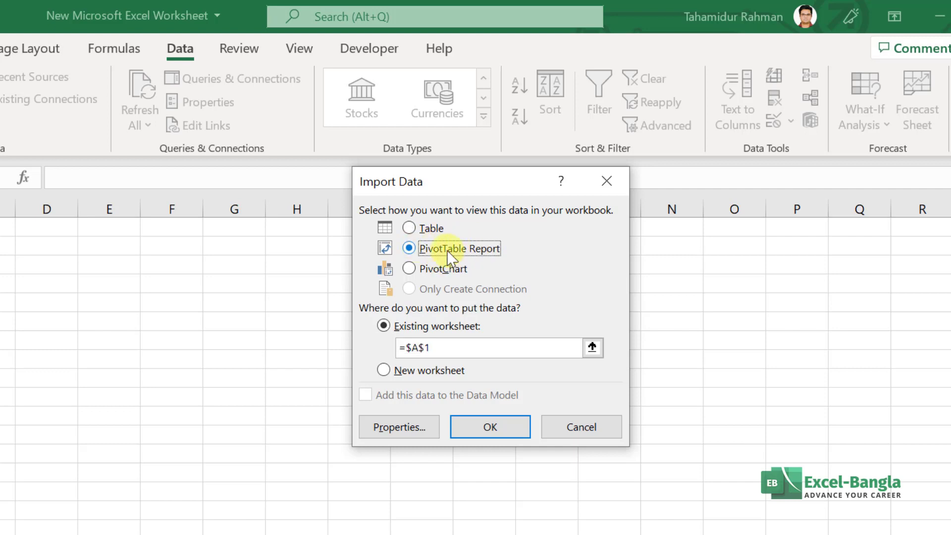
Set the connection to refresh every 1 minute and to refresh data when opening the file
click(416, 429)
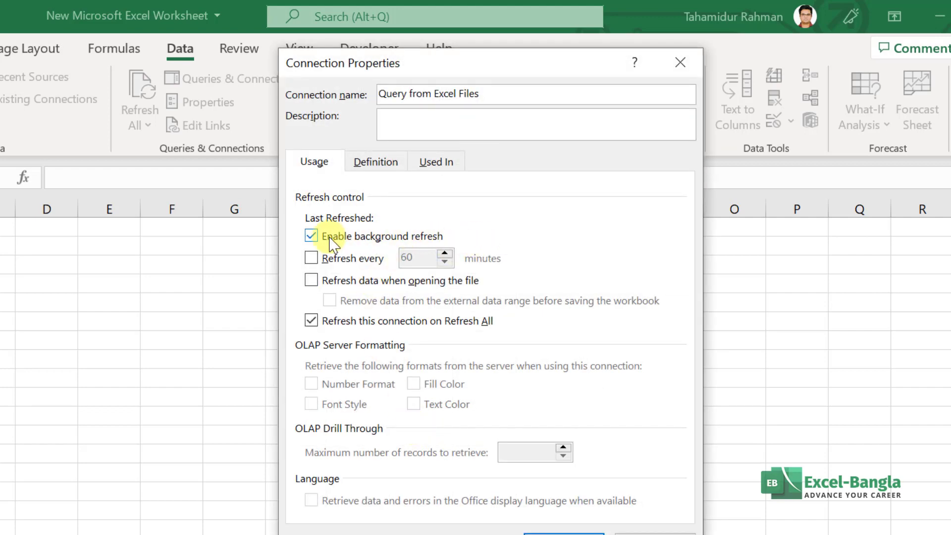
click(311, 258)
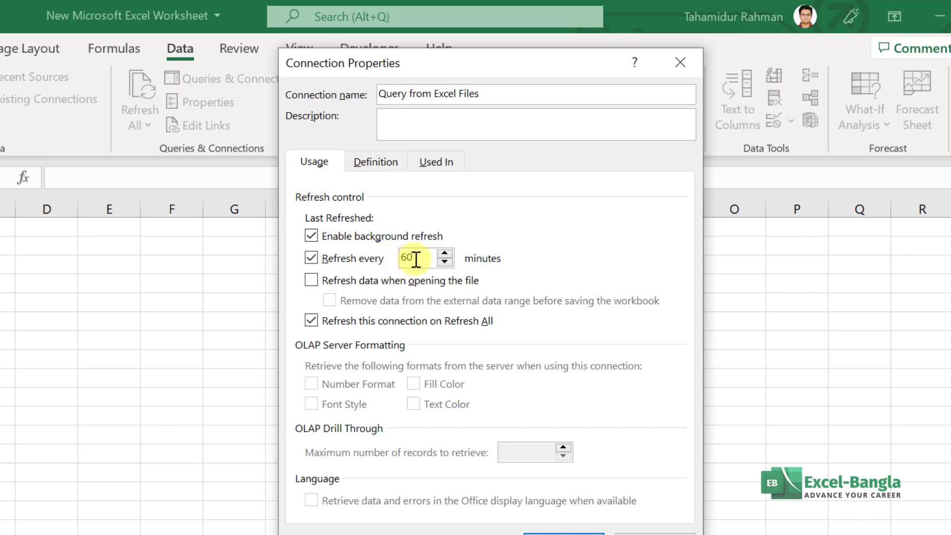
drag(416, 258, 378, 258)
drag(415, 256, 402, 258)
click(418, 258)
drag(420, 261, 394, 260)
click(418, 259)
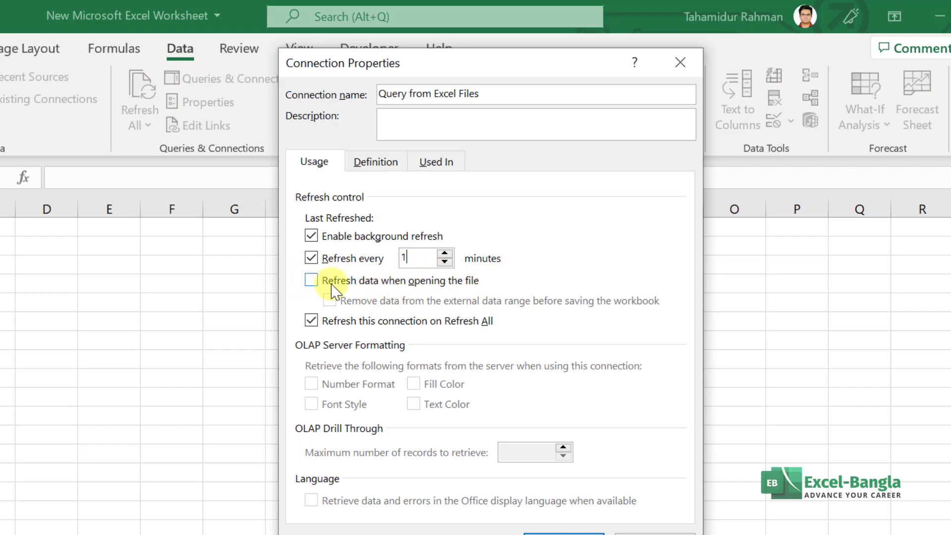
click(311, 281)
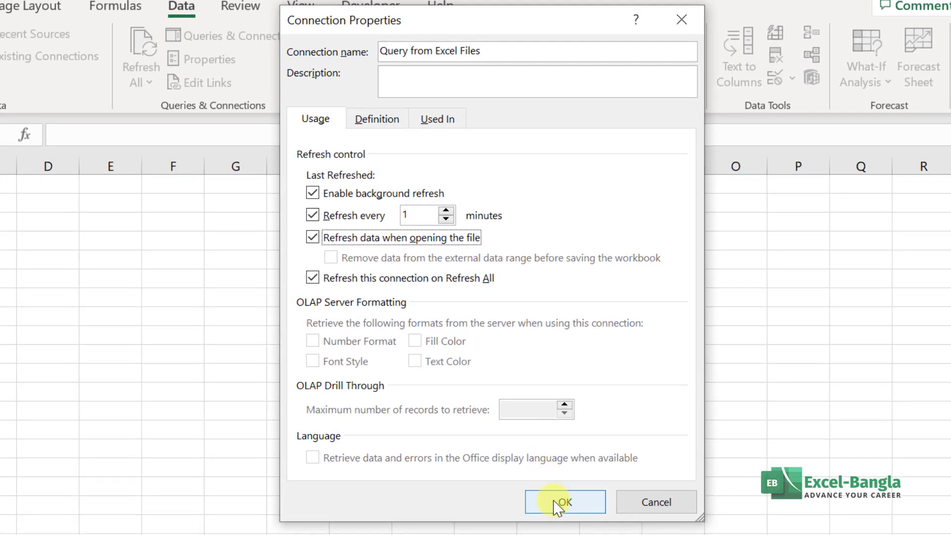
click(560, 502)
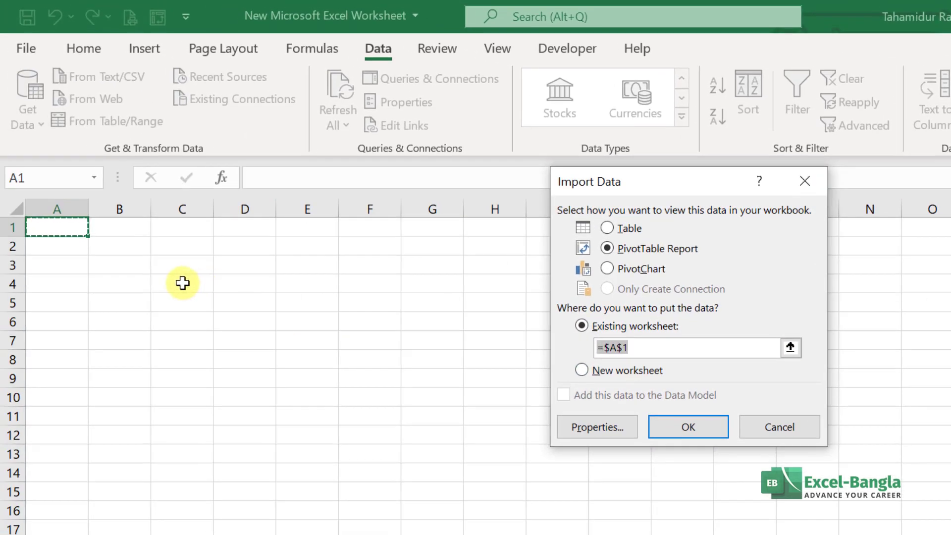
Place the PivotTable report in the existing worksheet at cell C4 of Sheet1
click(182, 283)
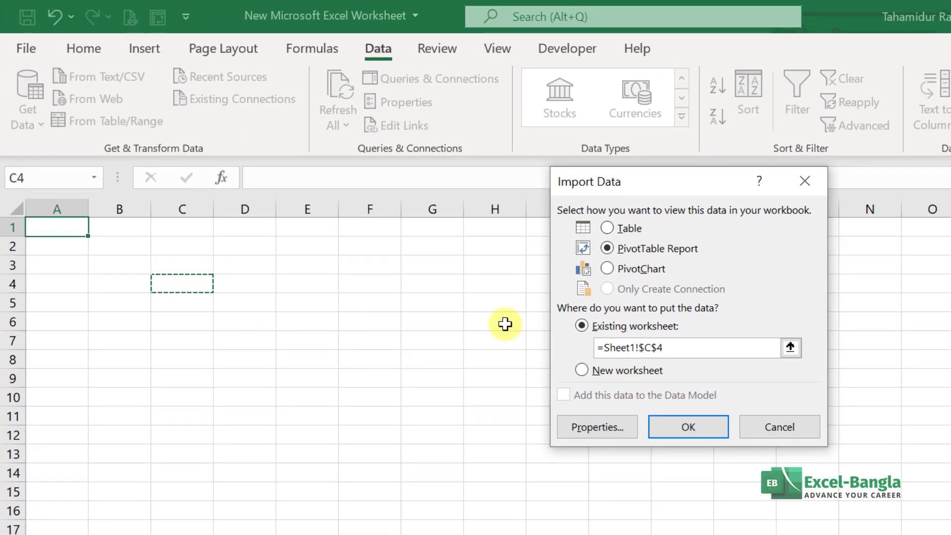
click(689, 428)
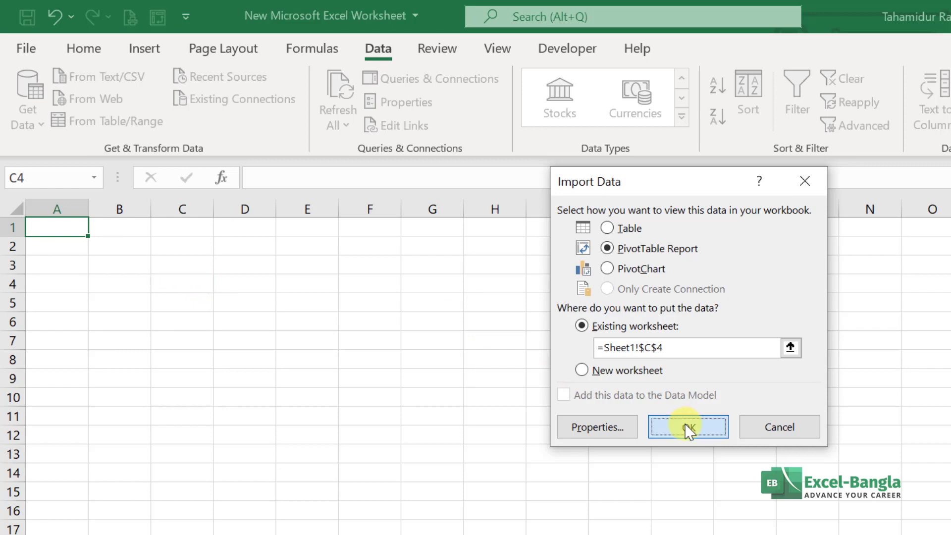
Add the Department field to the pivot table's rows and the Emp# ID field to its values
scroll(257, 401, down, 1)
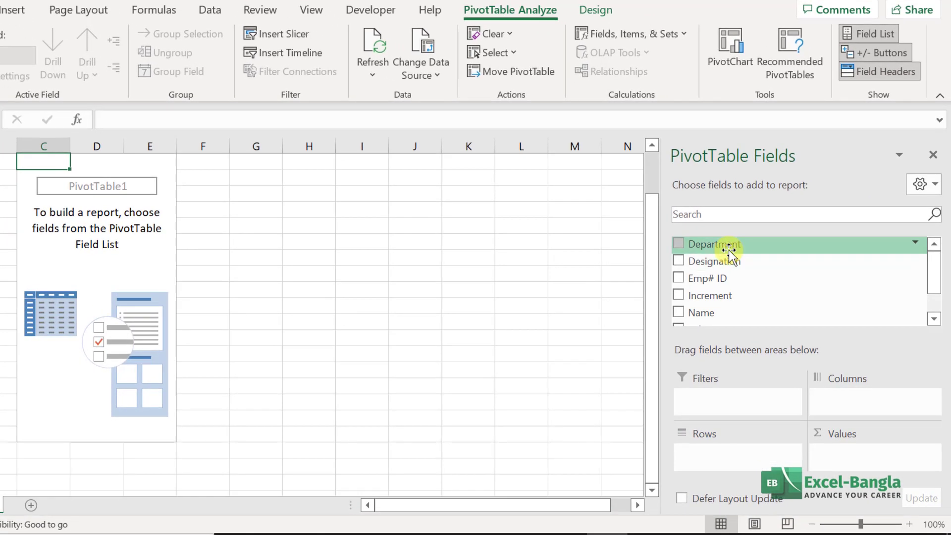
drag(728, 250, 721, 450)
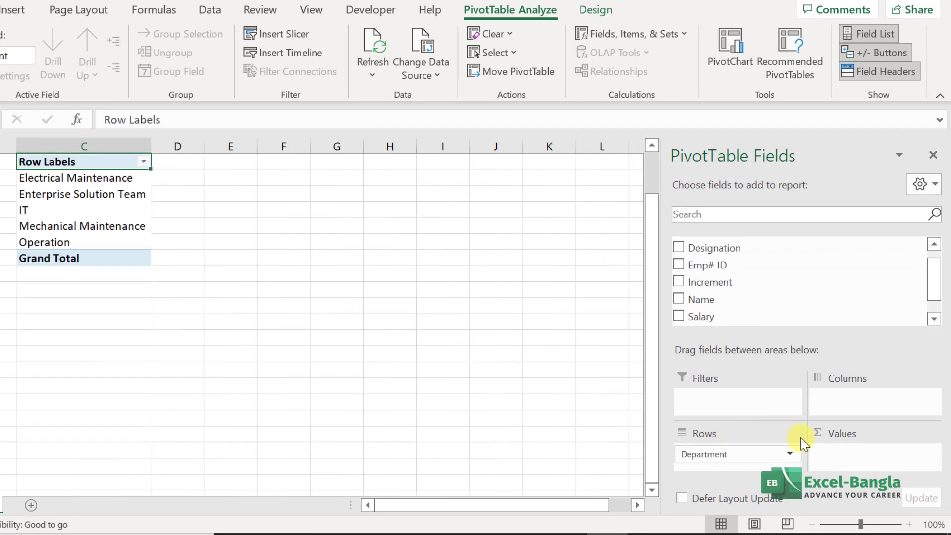
scroll(784, 283, up, 1)
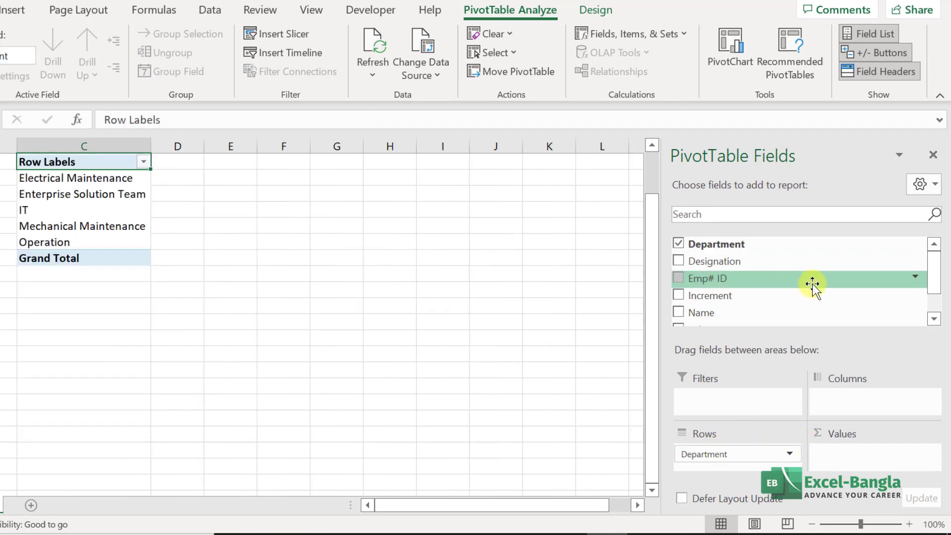
drag(750, 280, 843, 457)
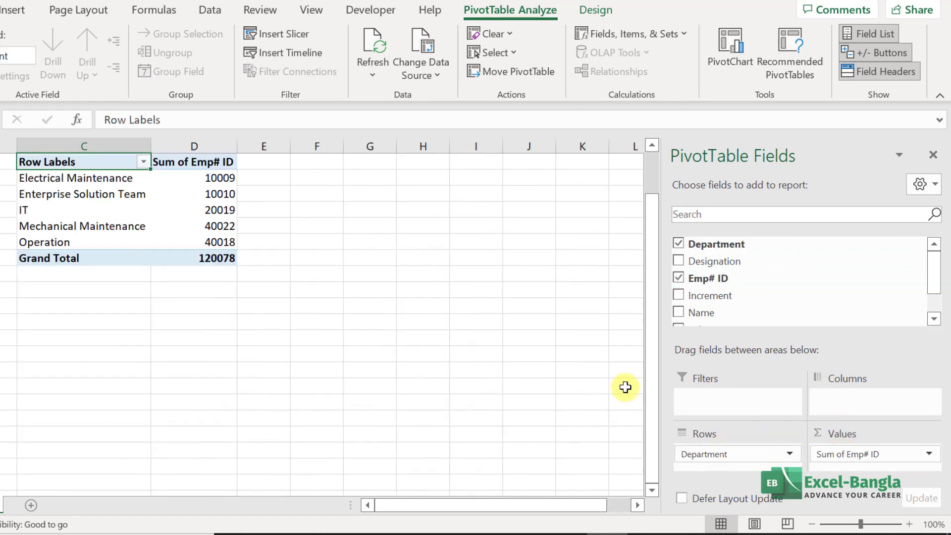
Summarize the Emp# ID value field by Count
click(927, 454)
click(871, 434)
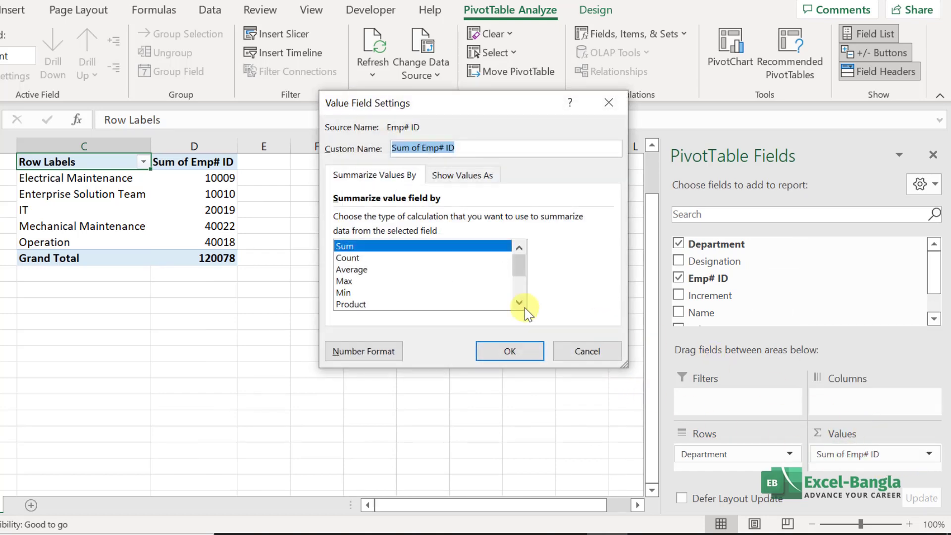
click(358, 258)
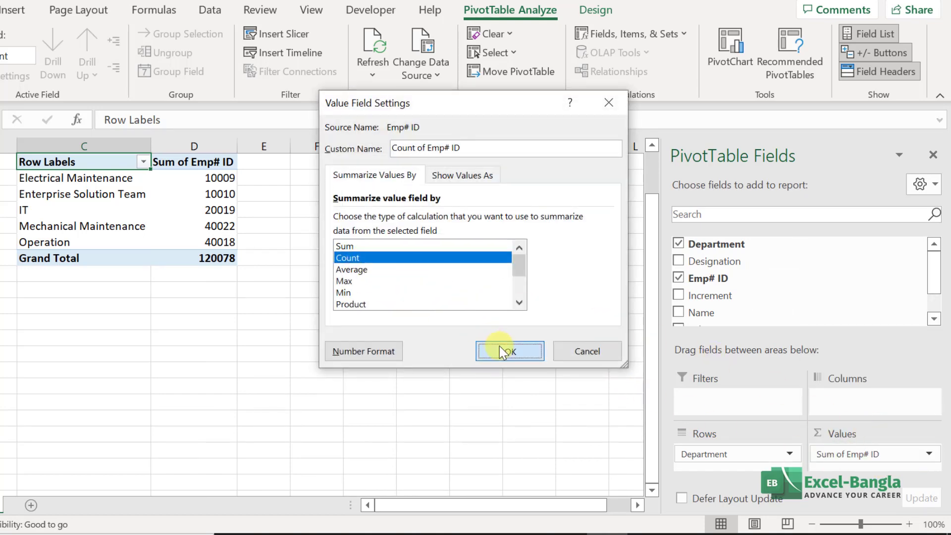
click(500, 346)
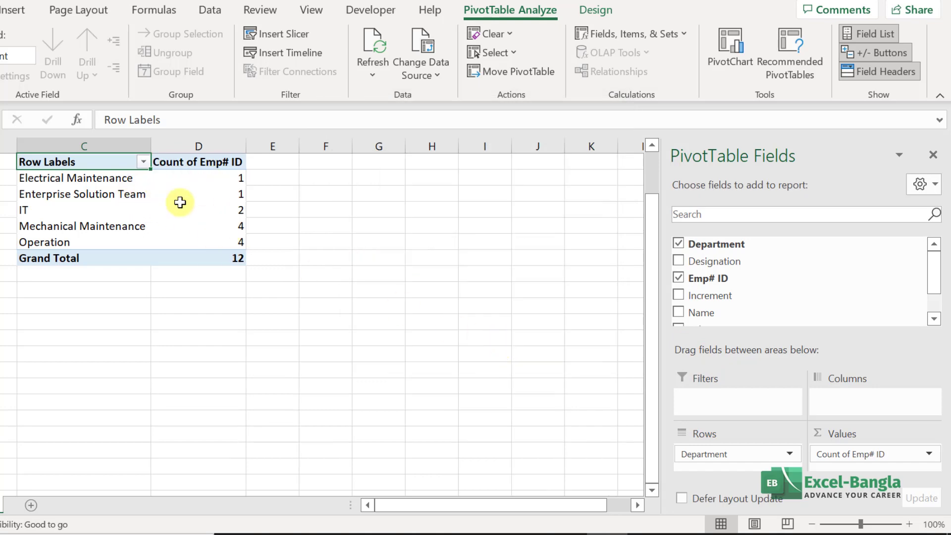
Add the Salary field to the pivot table's values
scroll(813, 313, down, 1)
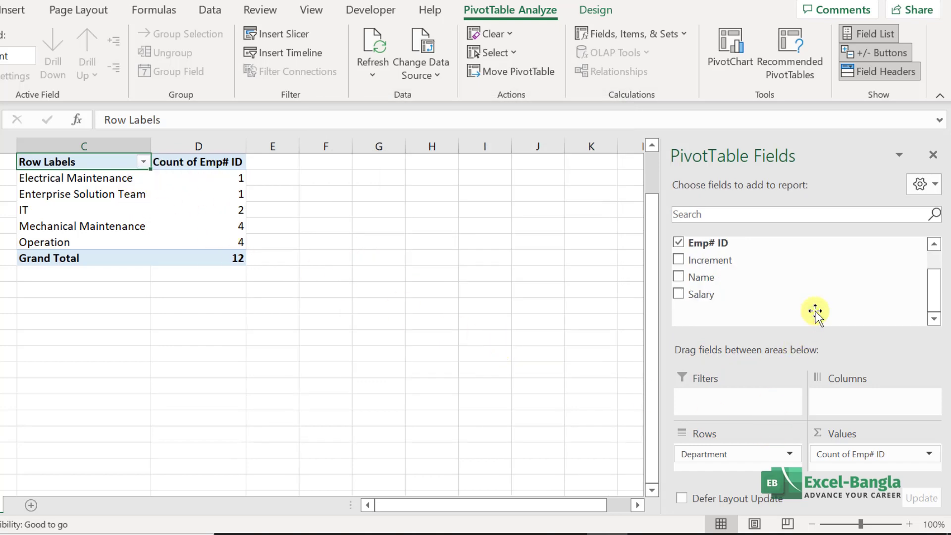
drag(708, 299, 849, 453)
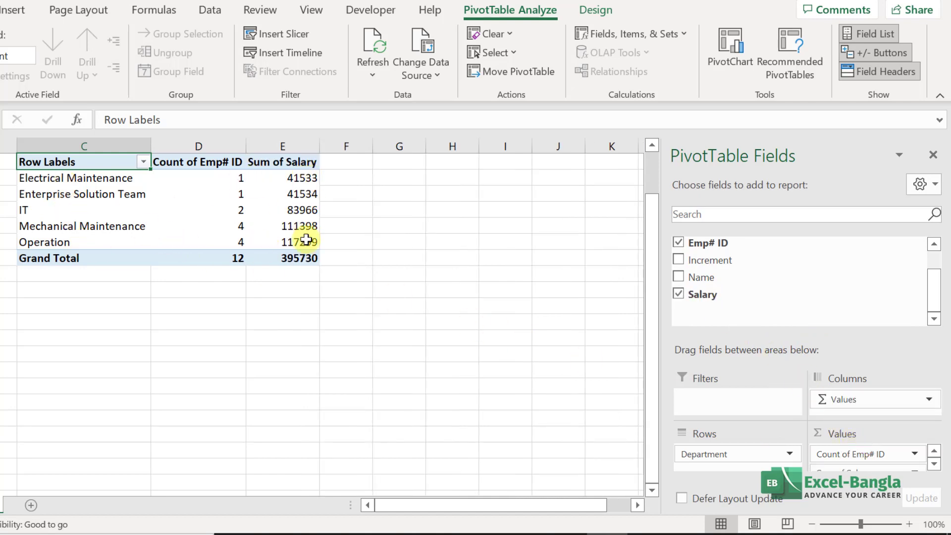
scroll(402, 298, up, 1)
scroll(402, 298, up, 1)
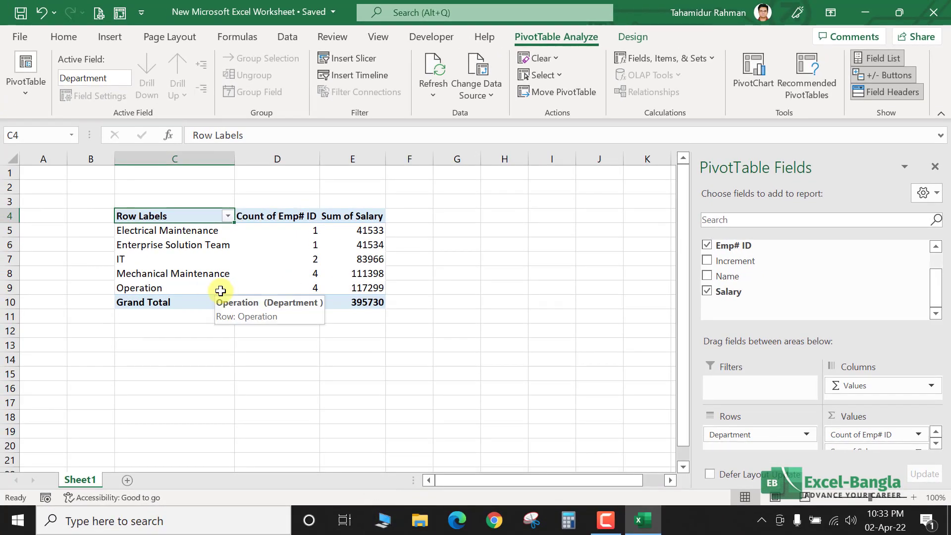
Open the Auto Refresh Pivot Table workbook from the D: drive in File Explorer and return to the pivot table
click(384, 521)
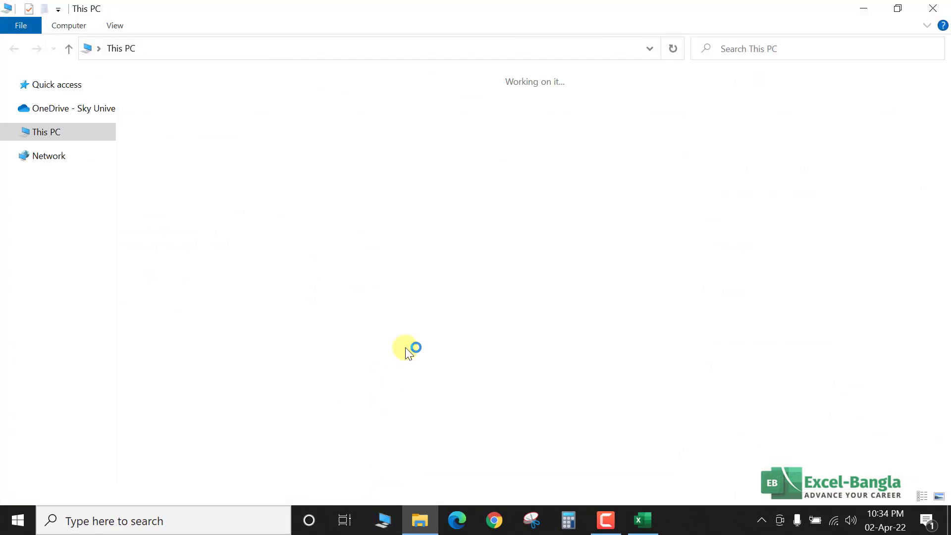
double_click(401, 218)
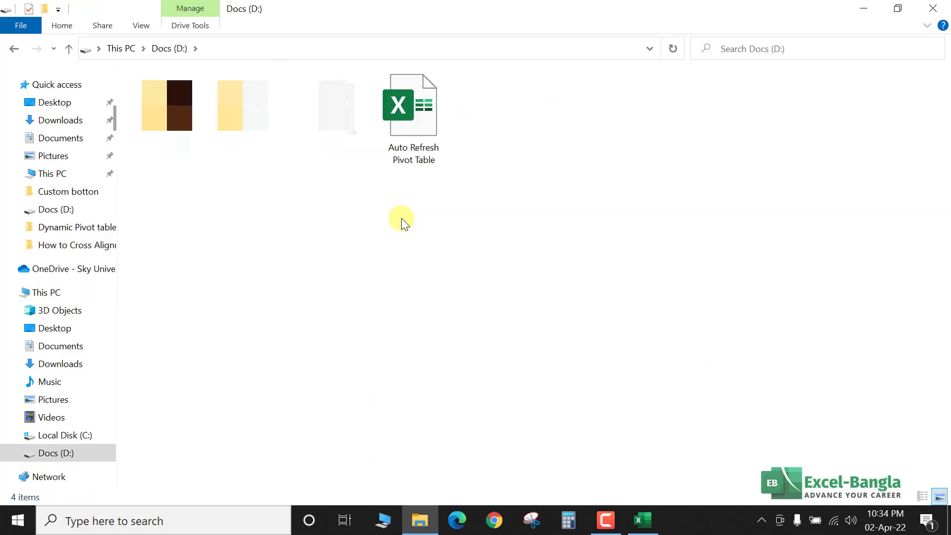
click(395, 146)
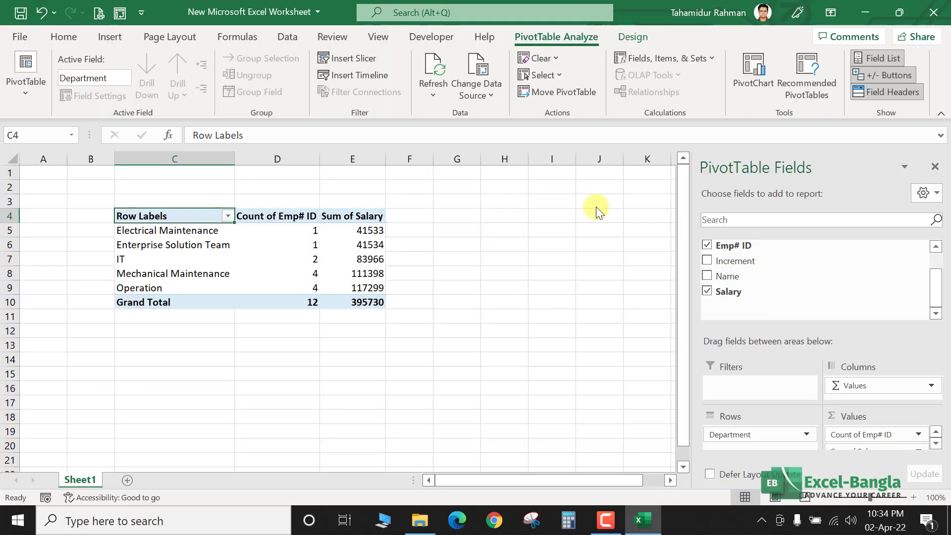
click(539, 274)
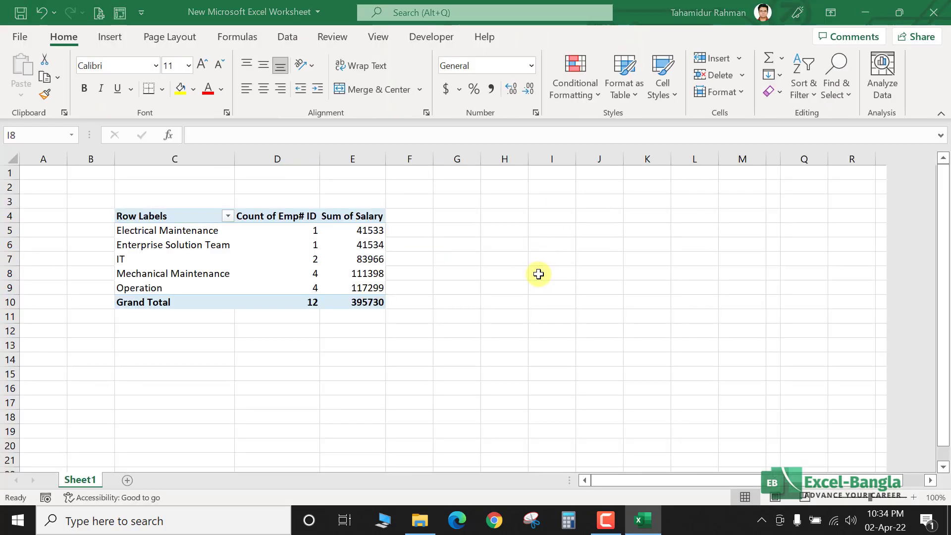
click(859, 13)
Compare the pivot table's Electrical Maintenance entry with that department's row in the Auto Refresh Pivot Table workbook
click(133, 259)
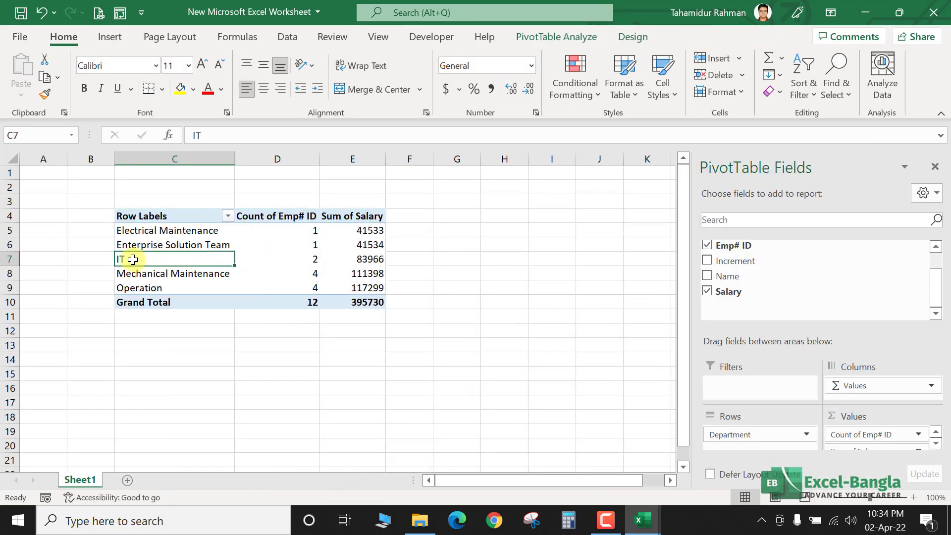
click(203, 231)
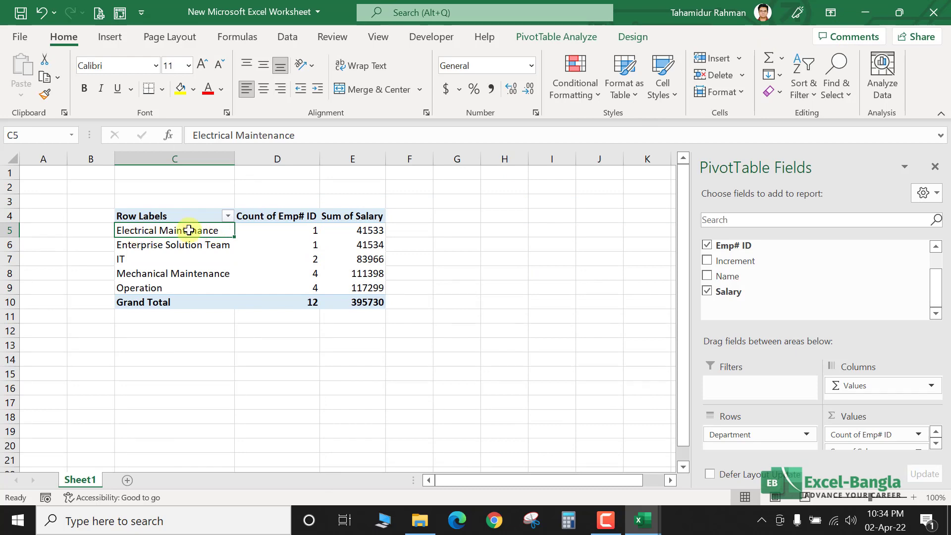
click(311, 231)
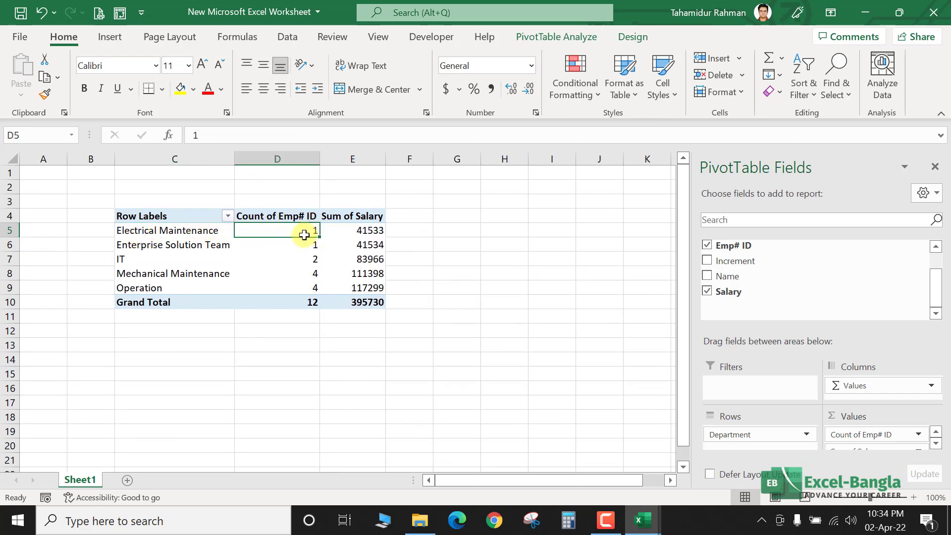
mouse_move(649, 529)
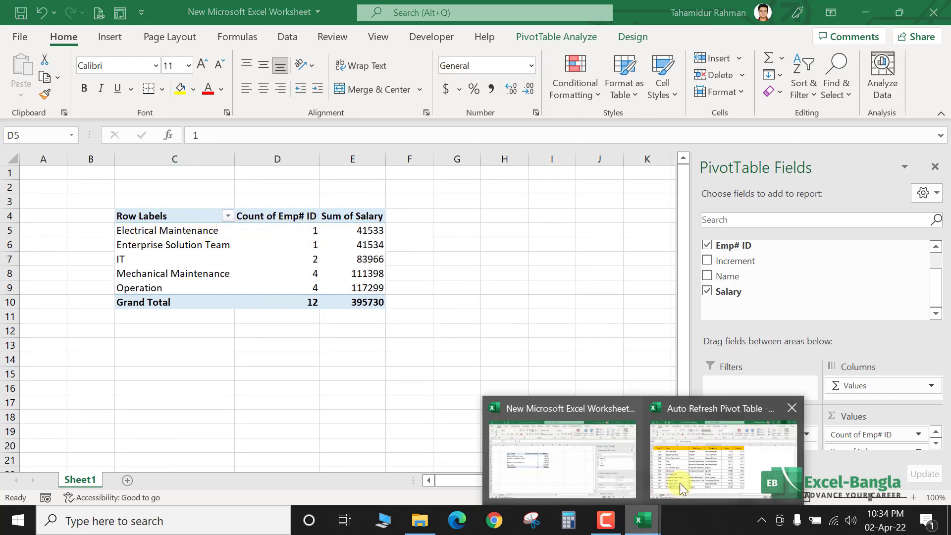
click(721, 472)
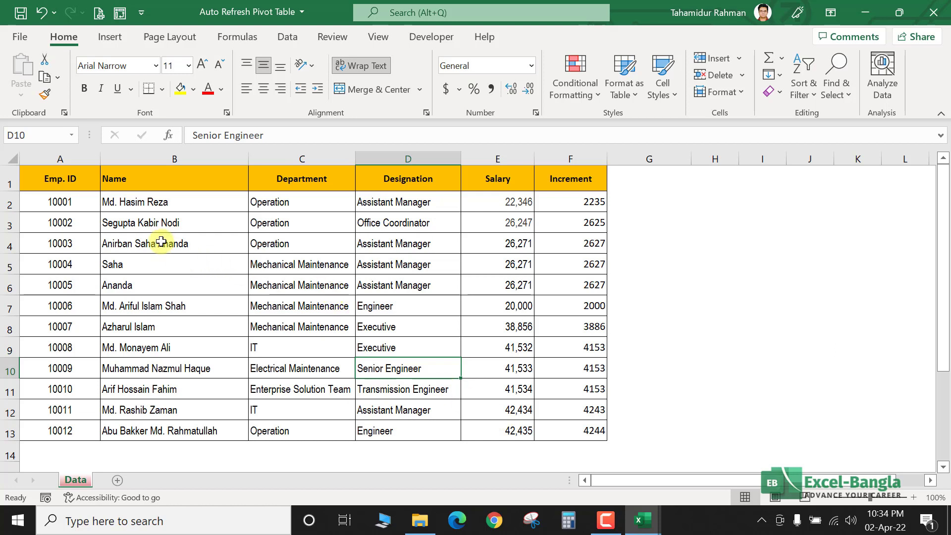
click(294, 371)
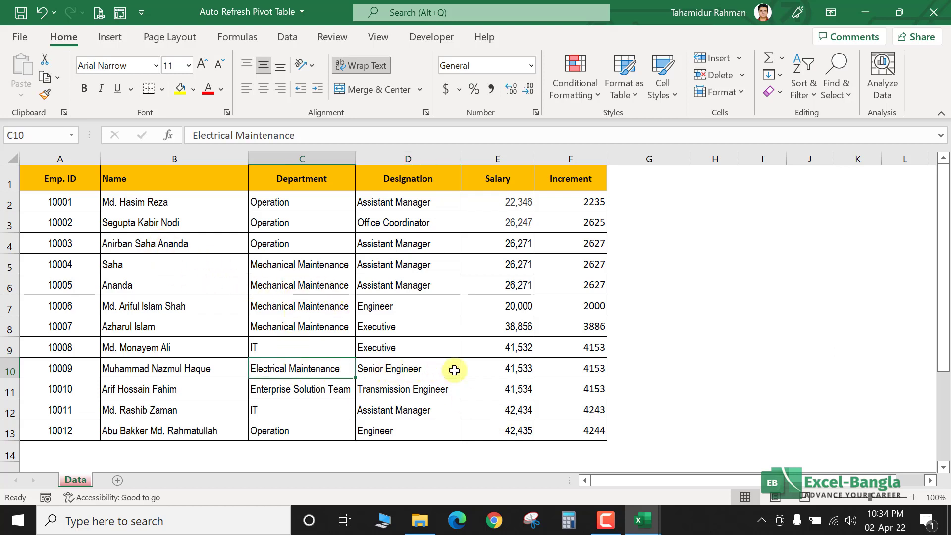
drag(613, 368, 79, 368)
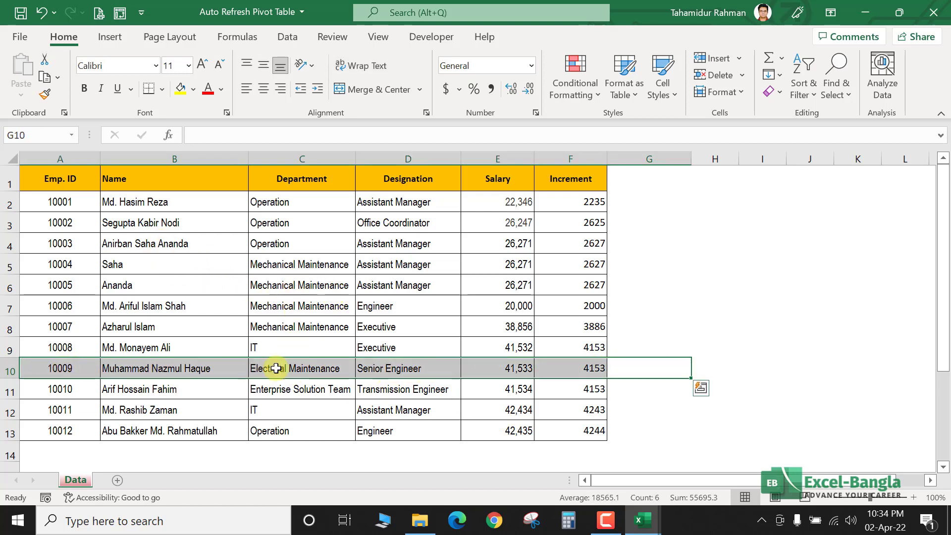
click(491, 371)
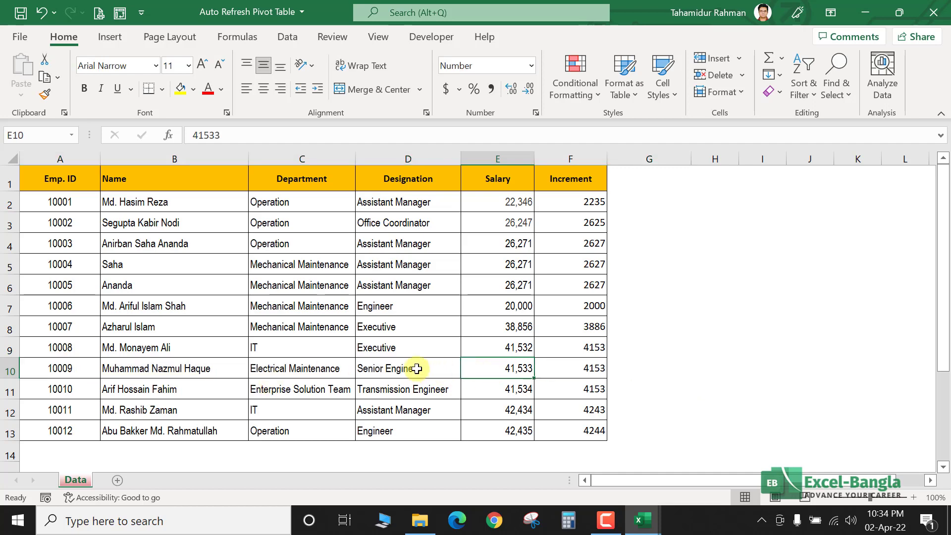
Insert two blank rows below the Electrical Maintenance employee's row, starting at row 11 of the Data sheet
right_click(10, 391)
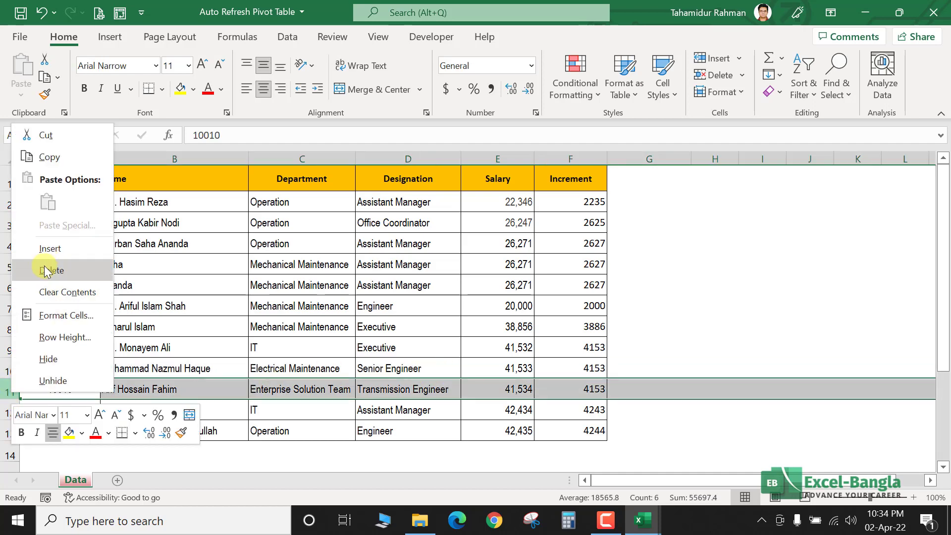
click(47, 249)
right_click(10, 388)
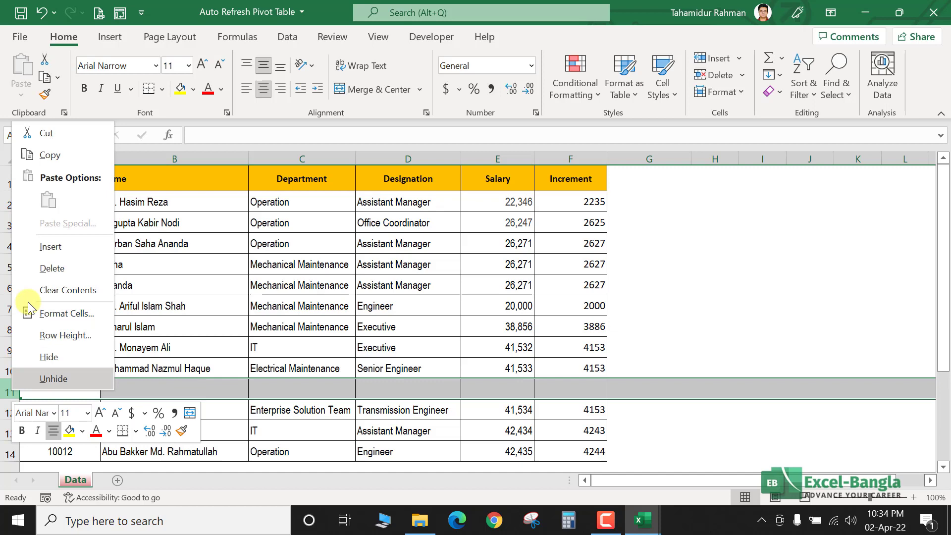
click(48, 246)
scroll(208, 356, down, 1)
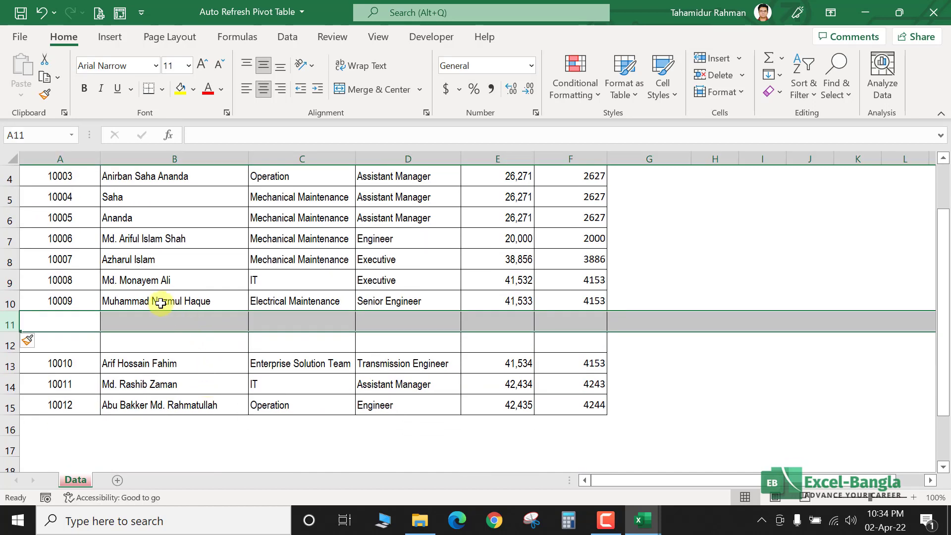
Fill the Electrical Maintenance employee's name, department, designation, salary and increment from row 10 down through rows 11 and 12
drag(159, 301, 604, 348)
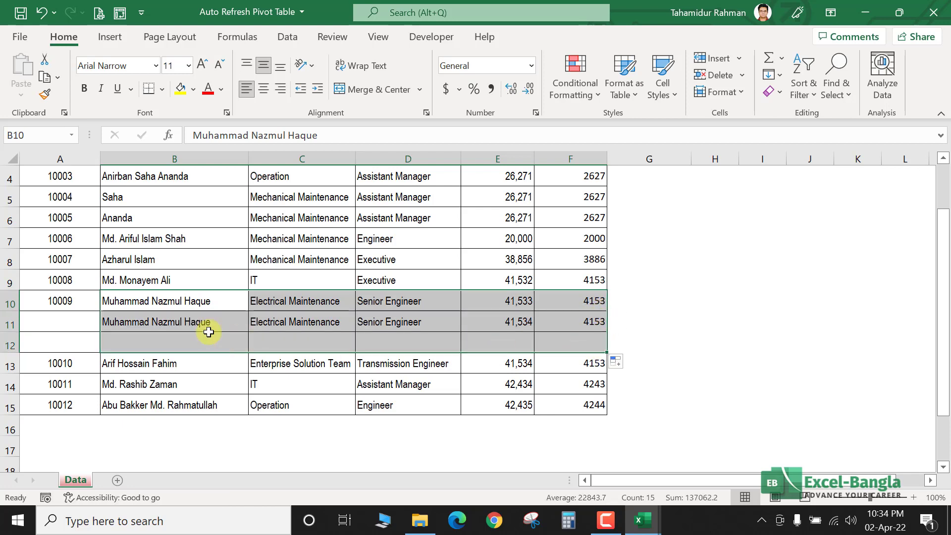
click(194, 327)
click(313, 325)
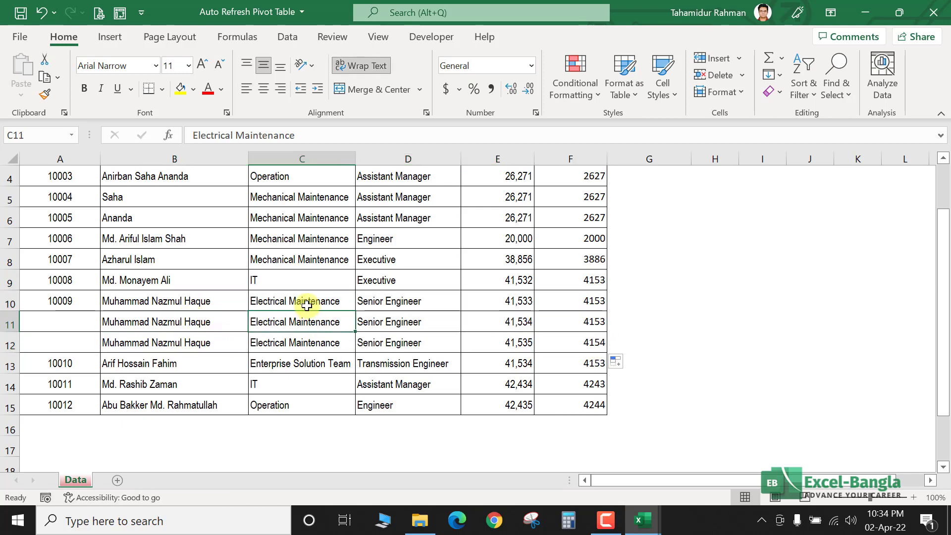
drag(308, 303, 306, 338)
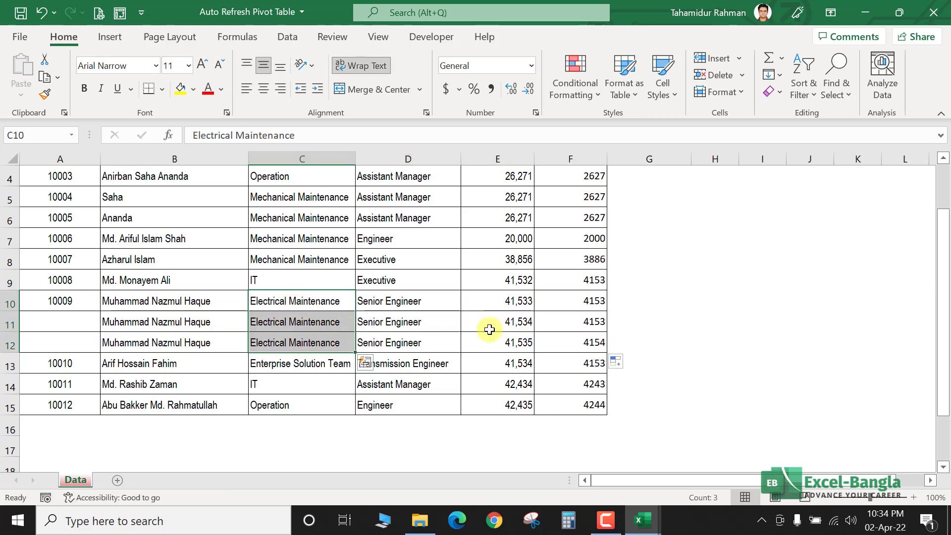
click(318, 330)
Renumber the Emp. ID column as a continuous series from 10001 to 10014 and review the three Electrical Maintenance rows
scroll(74, 248, up, 1)
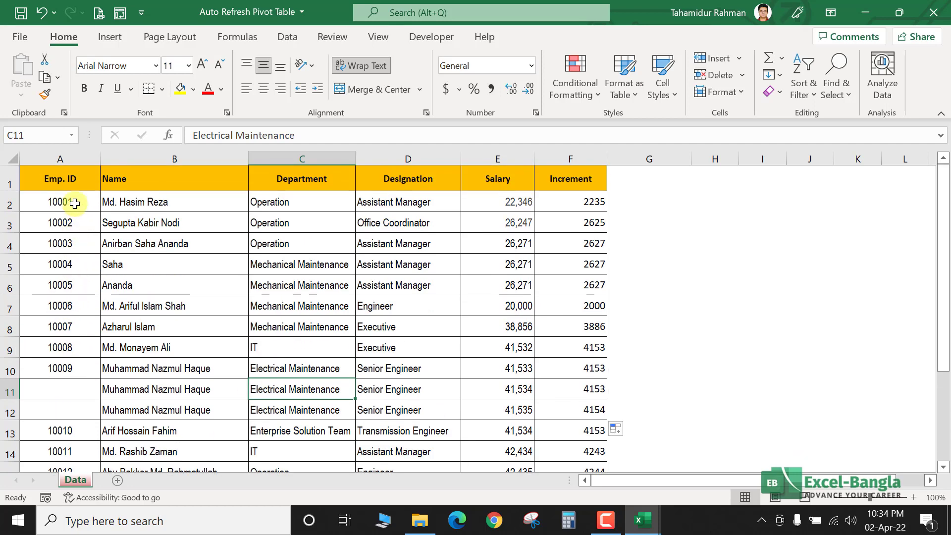
drag(69, 204, 258, 409)
click(317, 347)
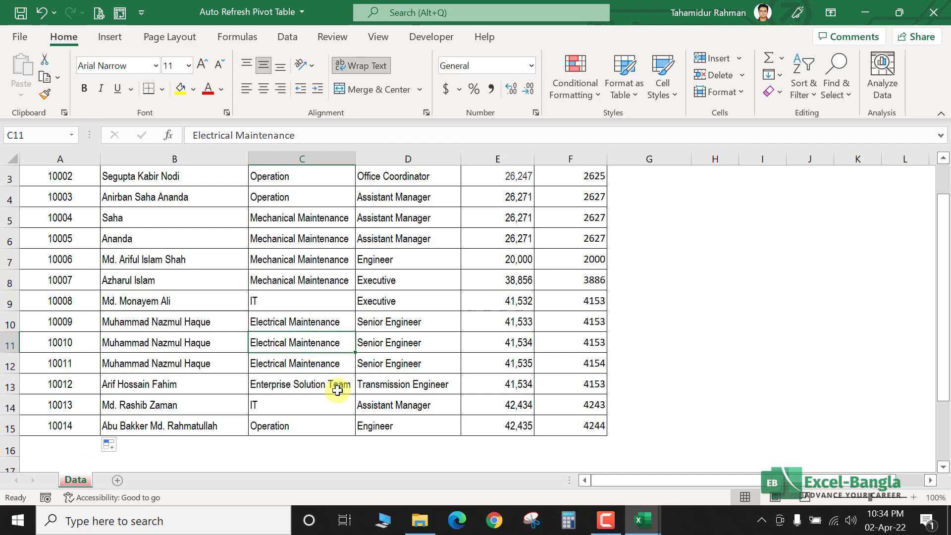
click(285, 327)
drag(291, 349, 253, 366)
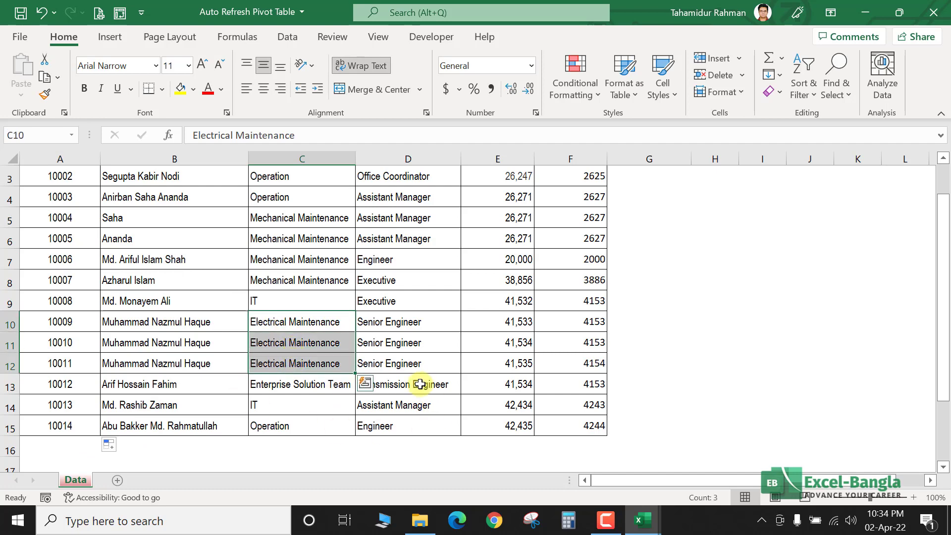
Save and close the Auto Refresh Pivot Table workbook, and check the Electrical Maintenance count in the pivot table
click(20, 12)
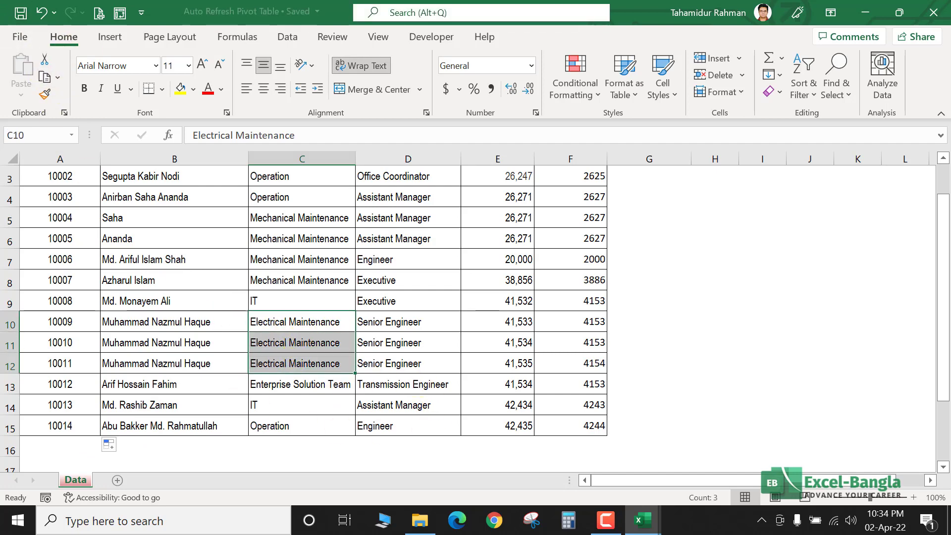
click(934, 12)
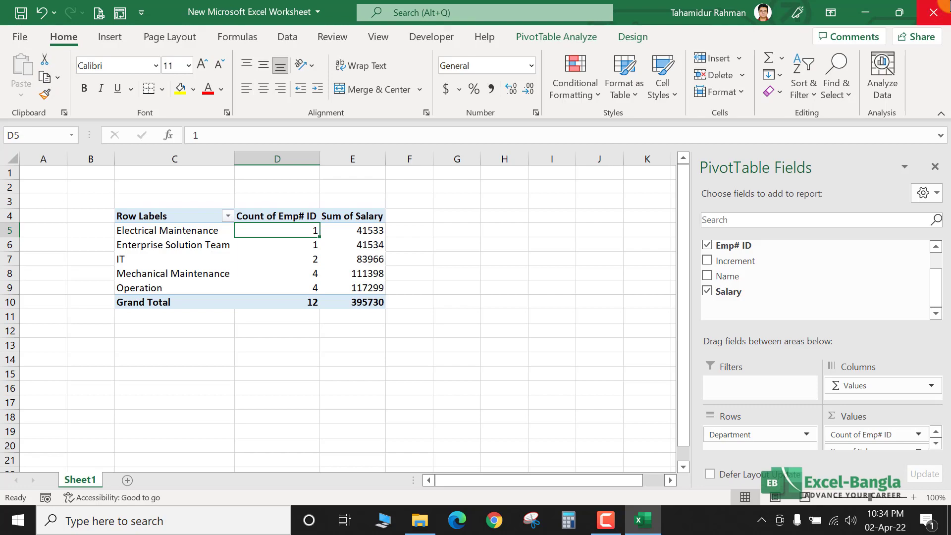
click(224, 273)
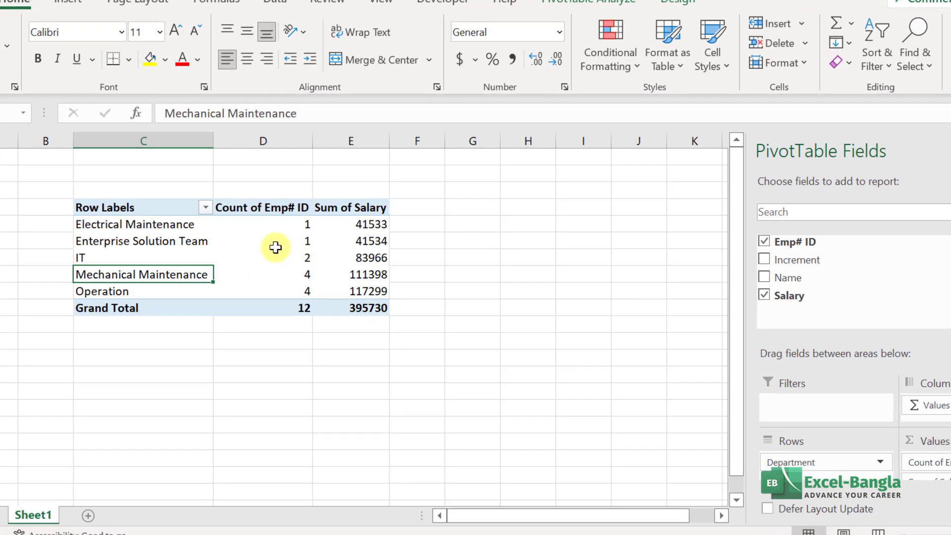
mouse_move(302, 279)
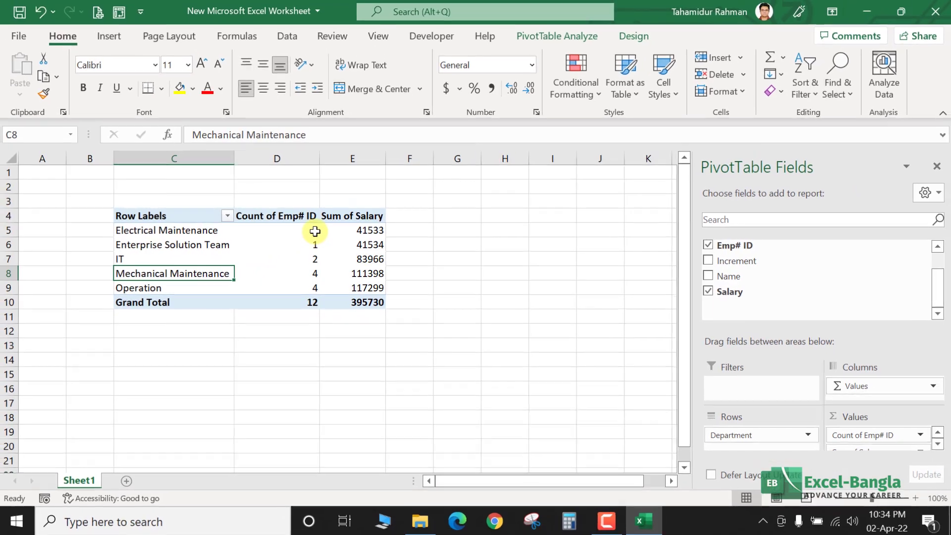
click(307, 225)
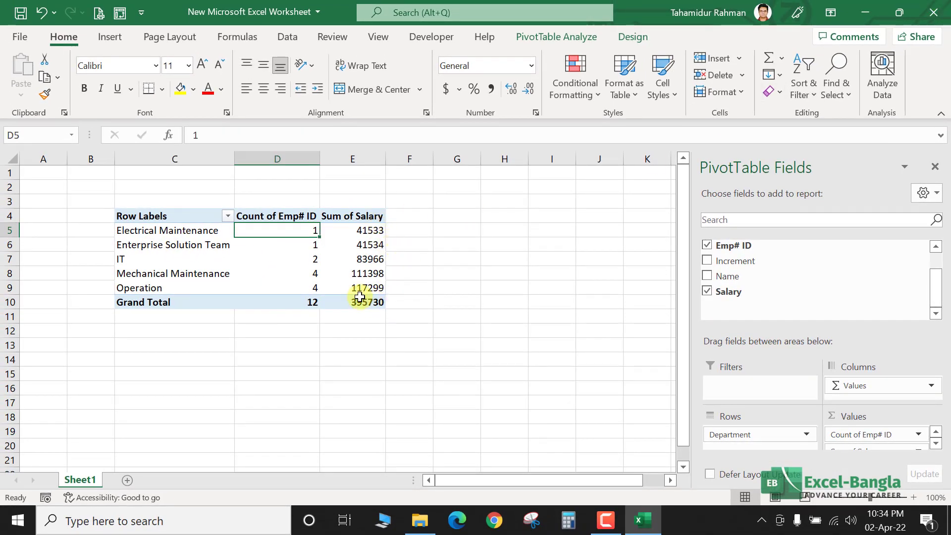
Close the New Microsoft Excel Worksheet workbook with its changes saved, and close the File Explorer window
click(934, 13)
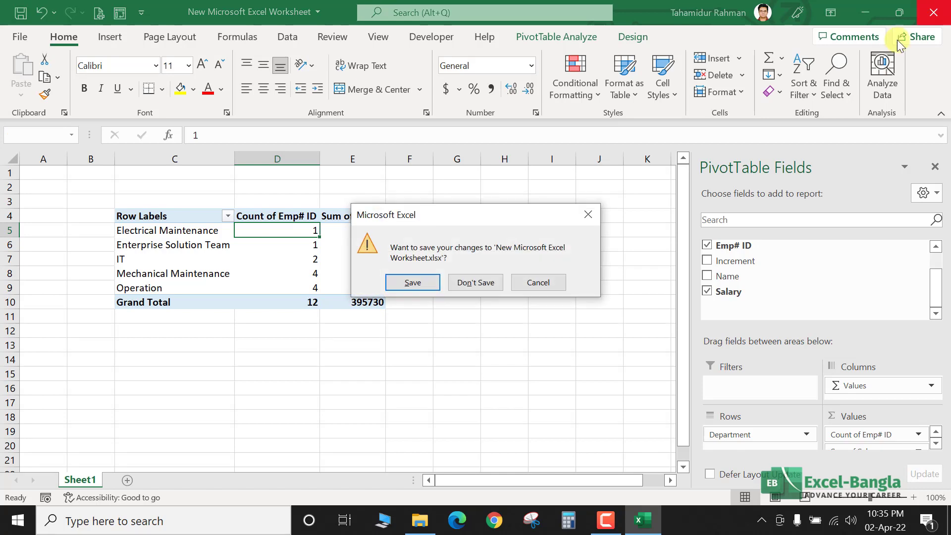
click(432, 276)
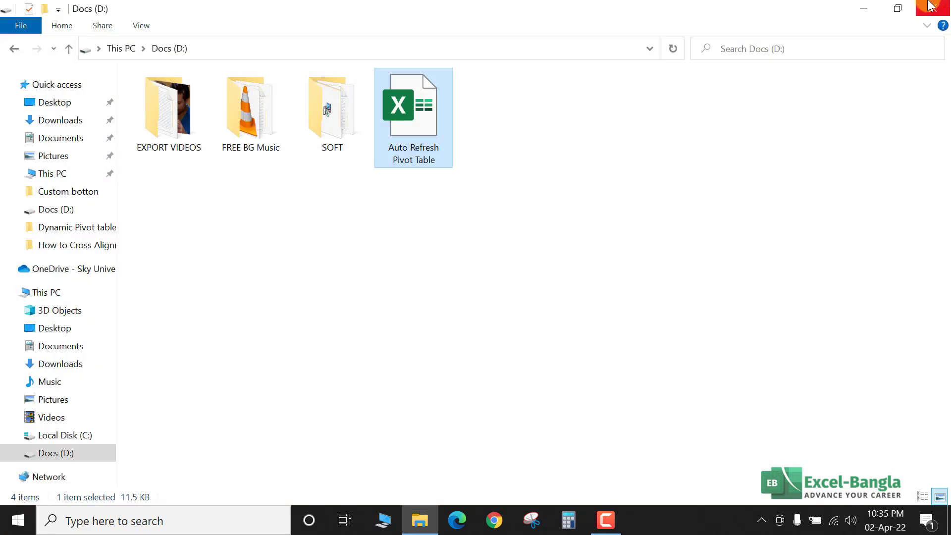
click(932, 6)
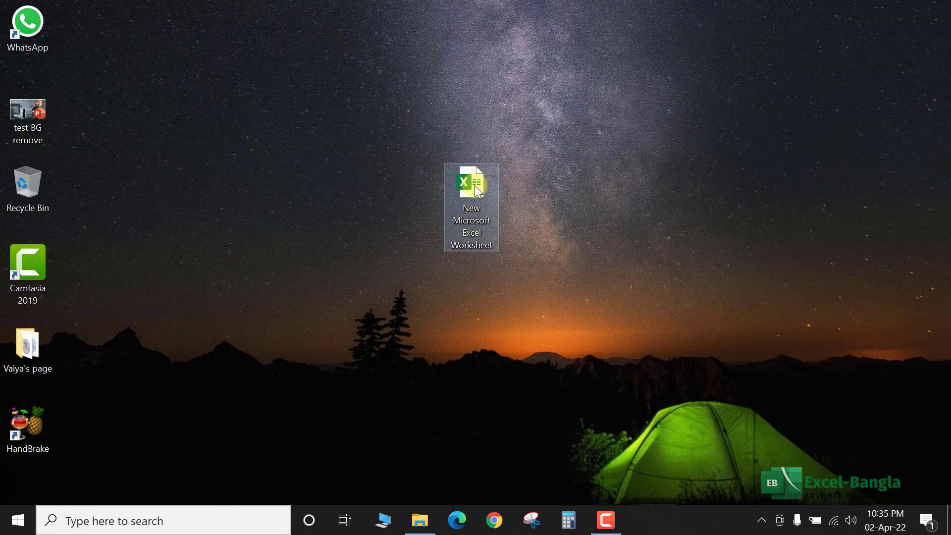
Reopen New Microsoft Excel Worksheet from the desktop and check the pivot table's Electrical Maintenance count and grand total
mouse_move(480, 189)
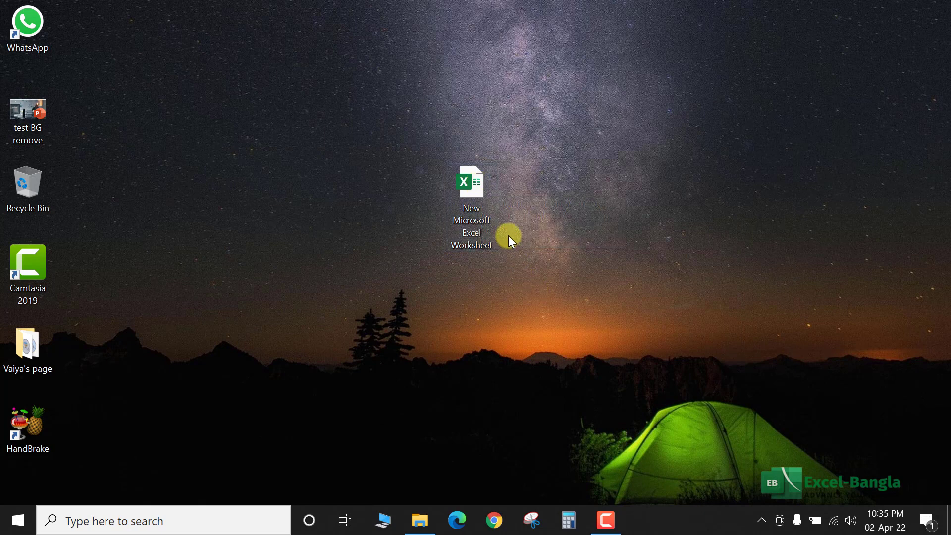
double_click(473, 194)
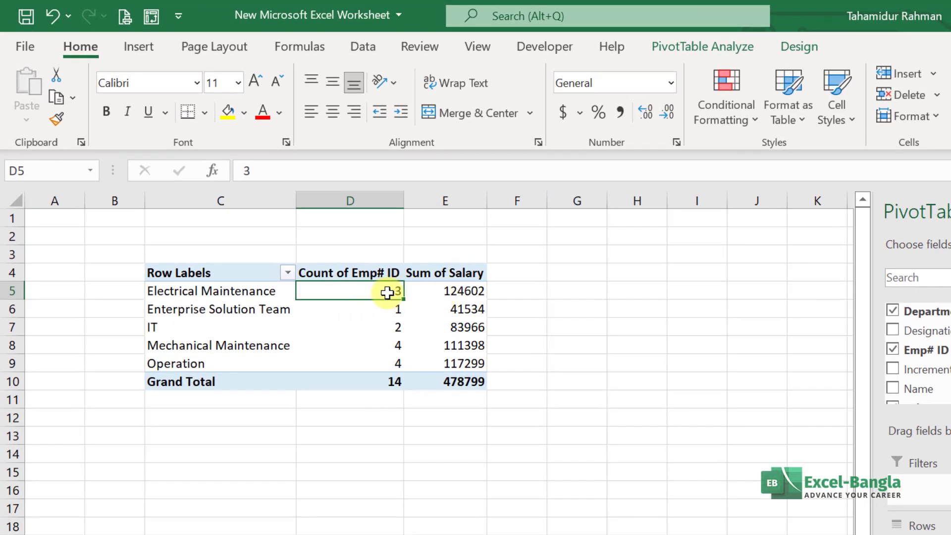
mouse_move(385, 293)
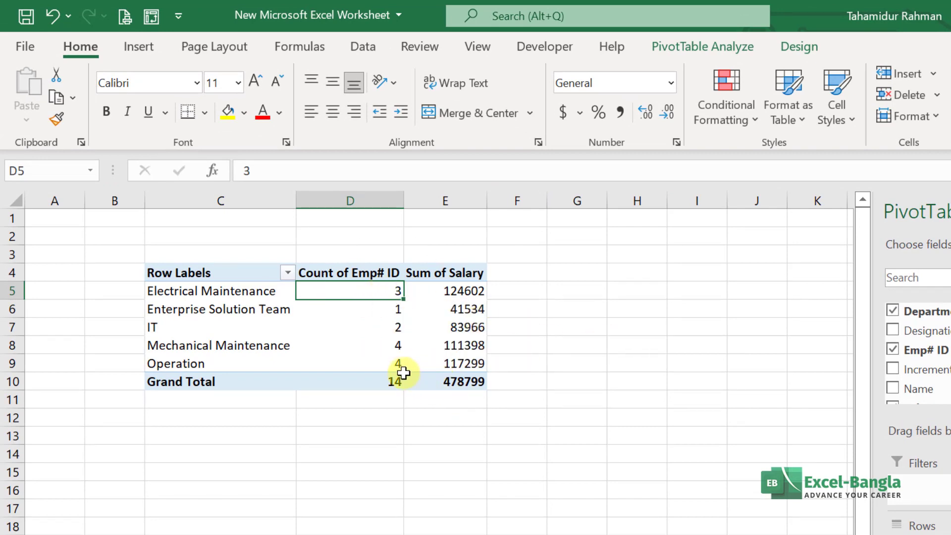
click(394, 343)
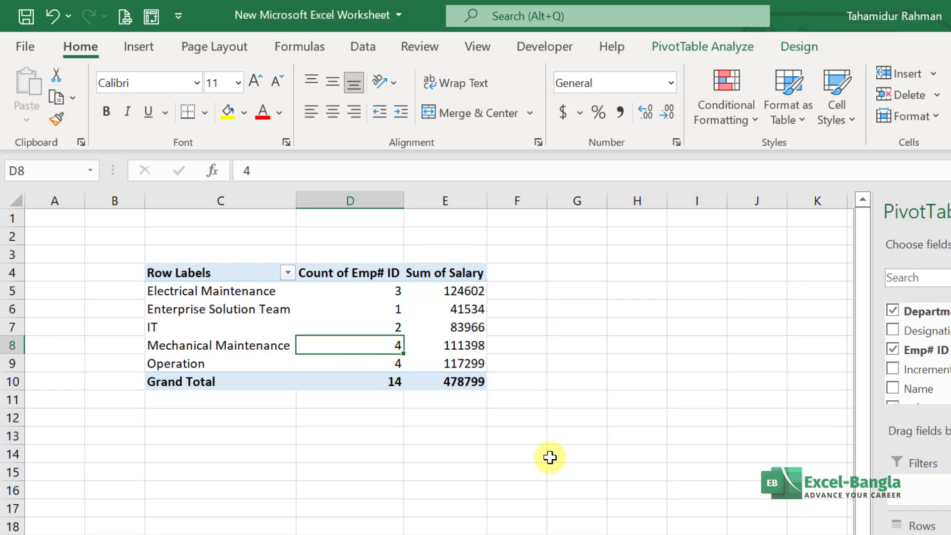
mouse_move(354, 311)
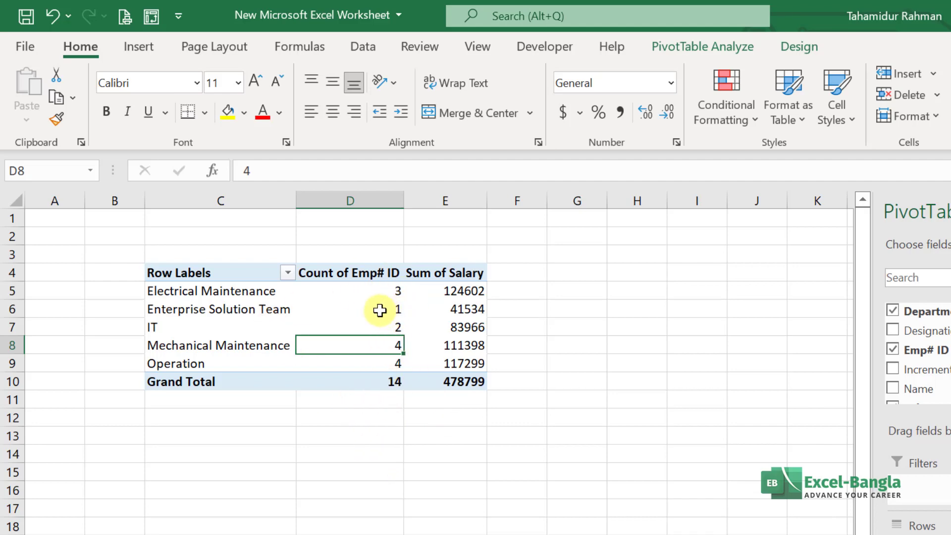
mouse_move(391, 296)
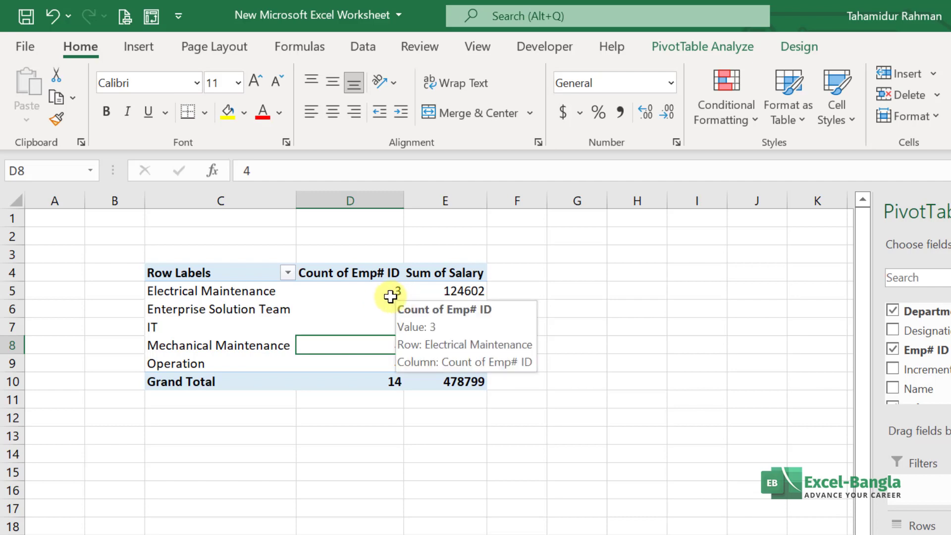
Refresh all data in the pivot table workbook and recheck the Electrical Maintenance row
right_click(240, 297)
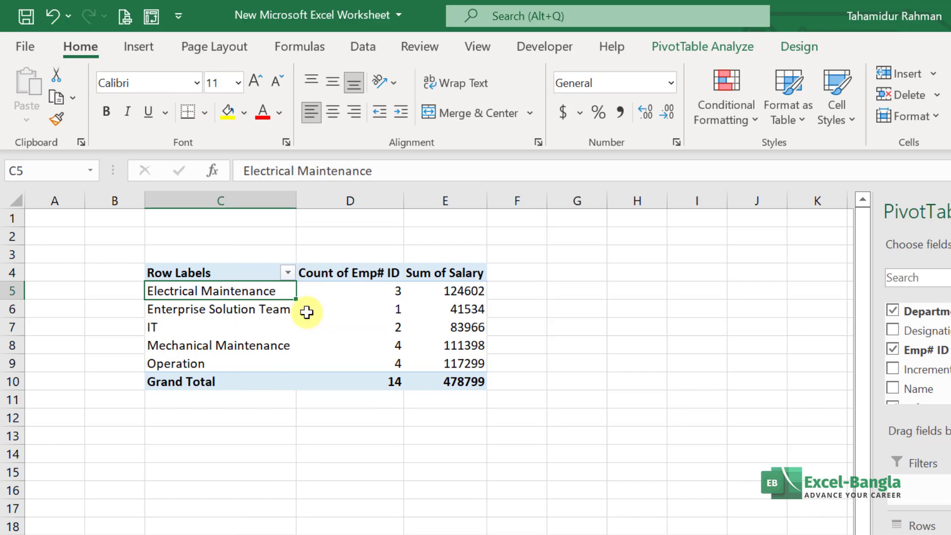
click(369, 48)
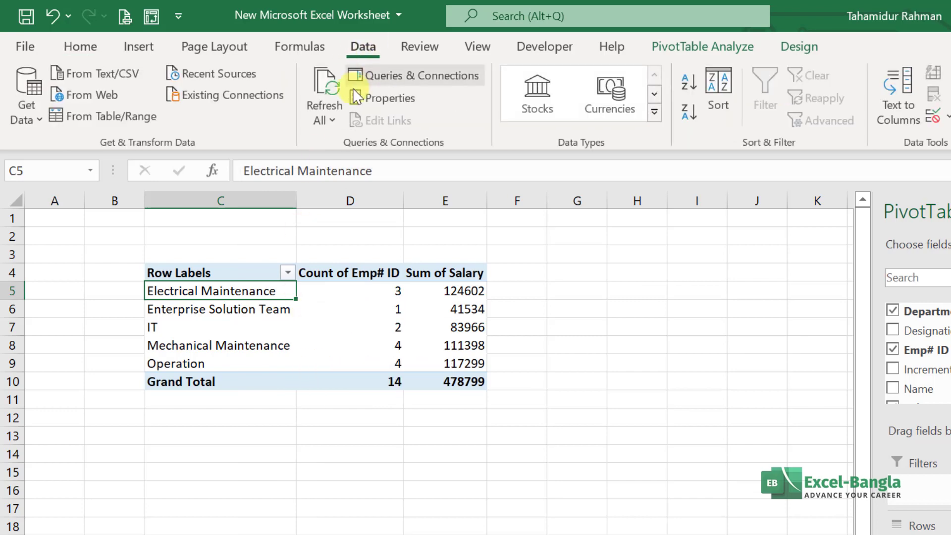
click(331, 120)
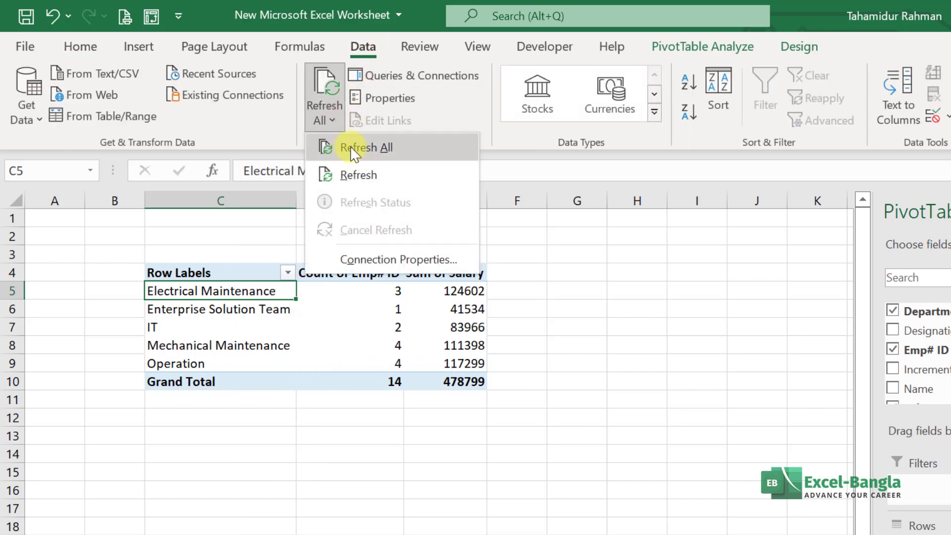
click(327, 148)
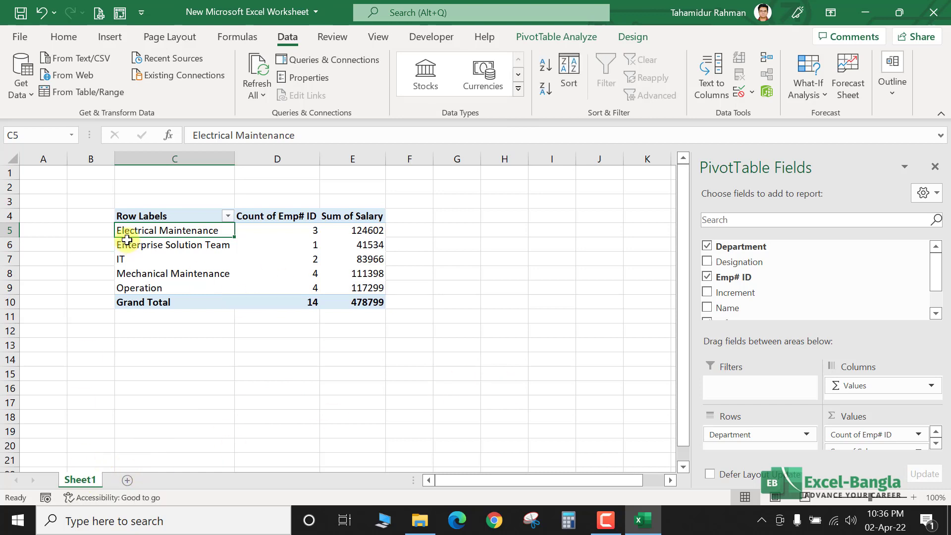
drag(127, 238, 240, 221)
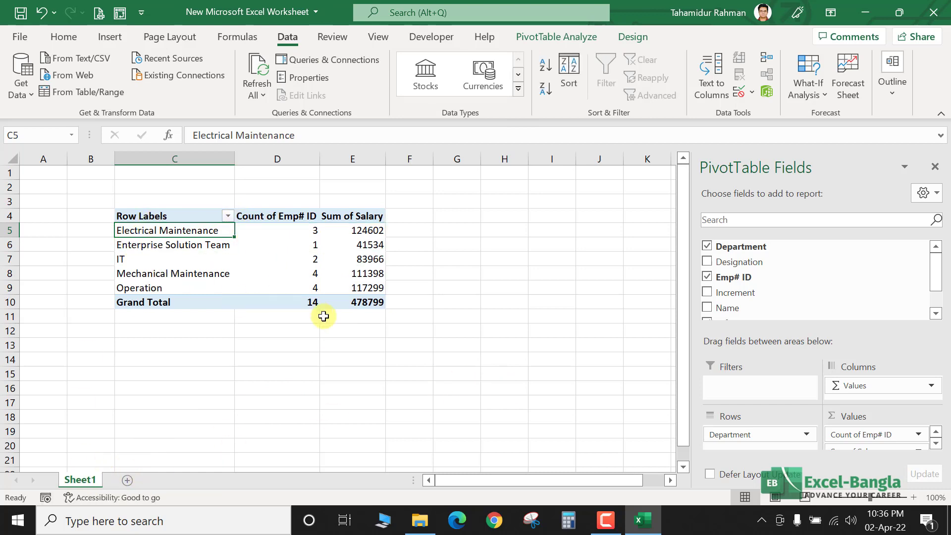